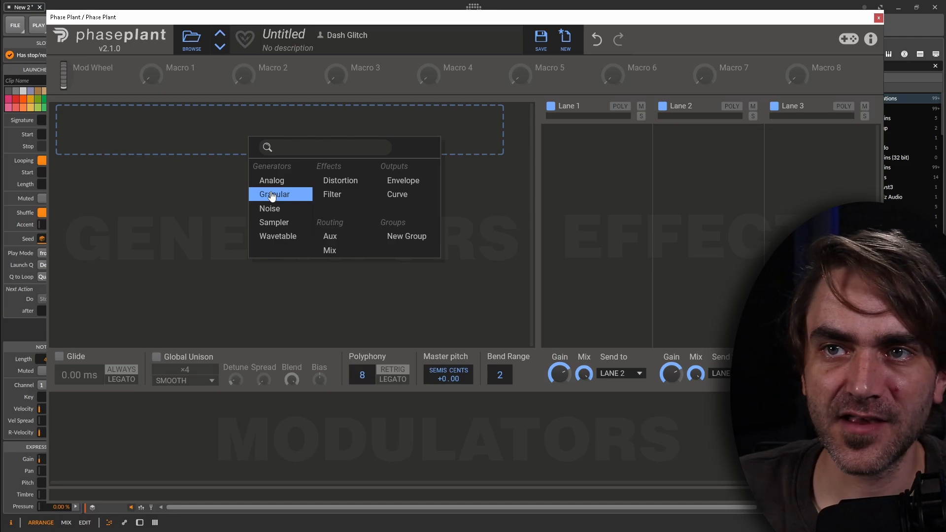
Add a Granular generator and set its grain spawn timing mode to Rate, at about 86 Hz.
{"action": "left_click", "coordinate": [272, 195]}
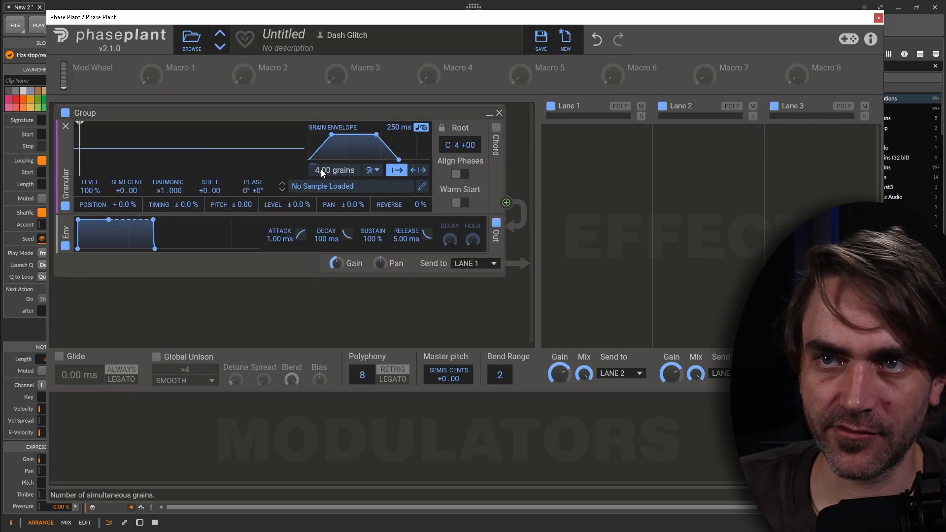
{"action": "left_click", "coordinate": [370, 170]}
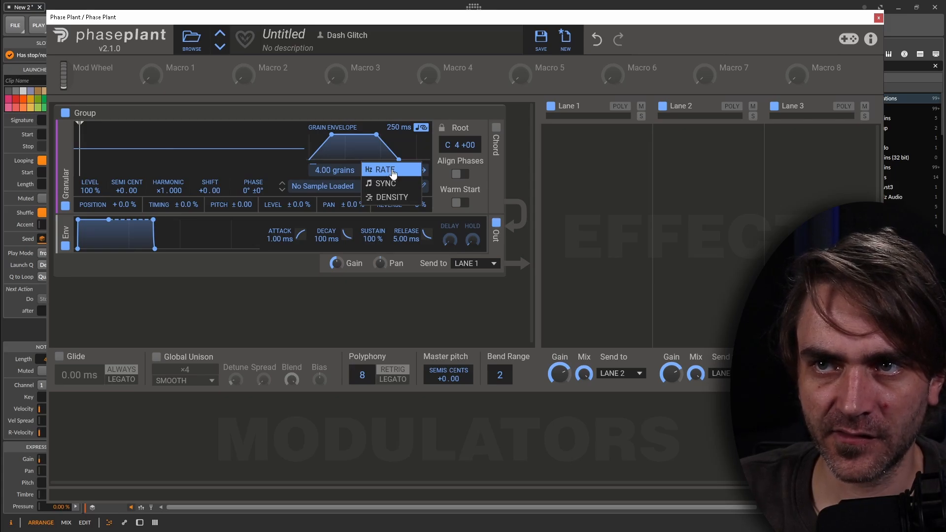
{"action": "left_click", "coordinate": [383, 172]}
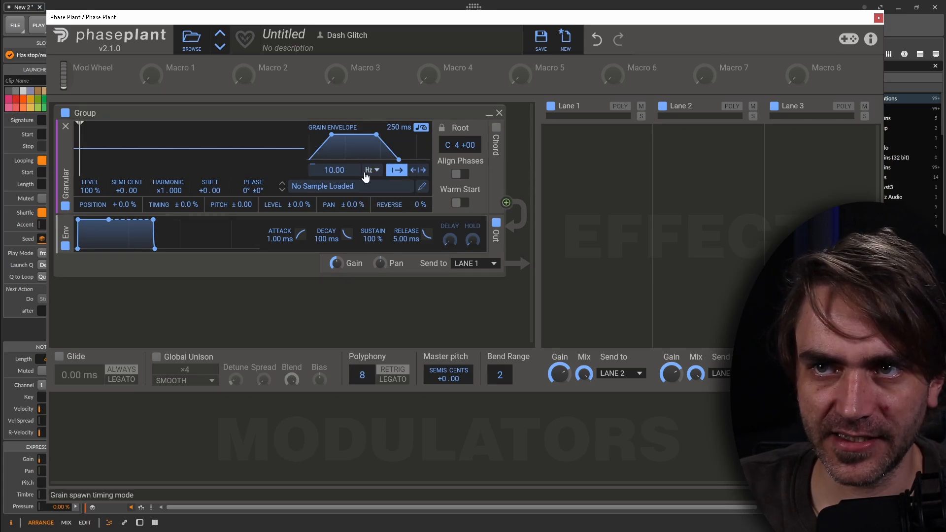
{"action": "left_click", "coordinate": [371, 172]}
{"action": "left_click", "coordinate": [386, 197]}
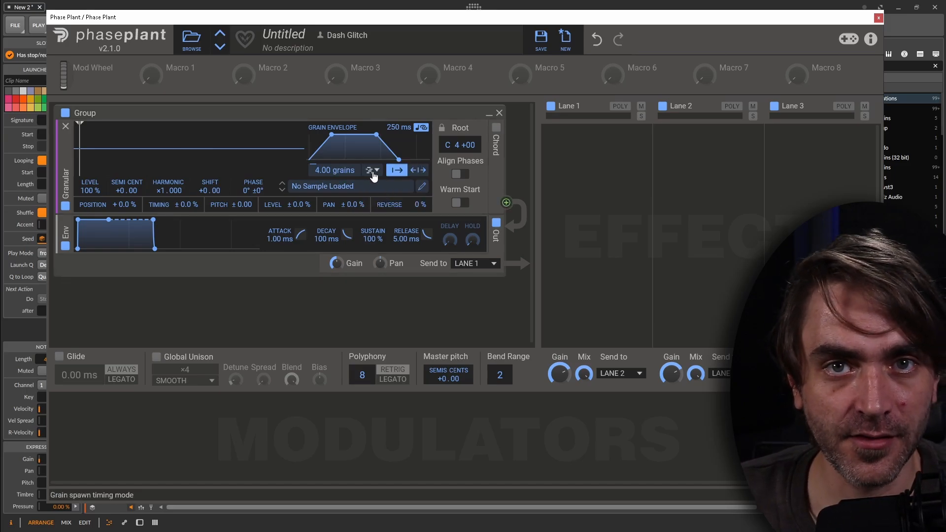
{"action": "left_click", "coordinate": [374, 174]}
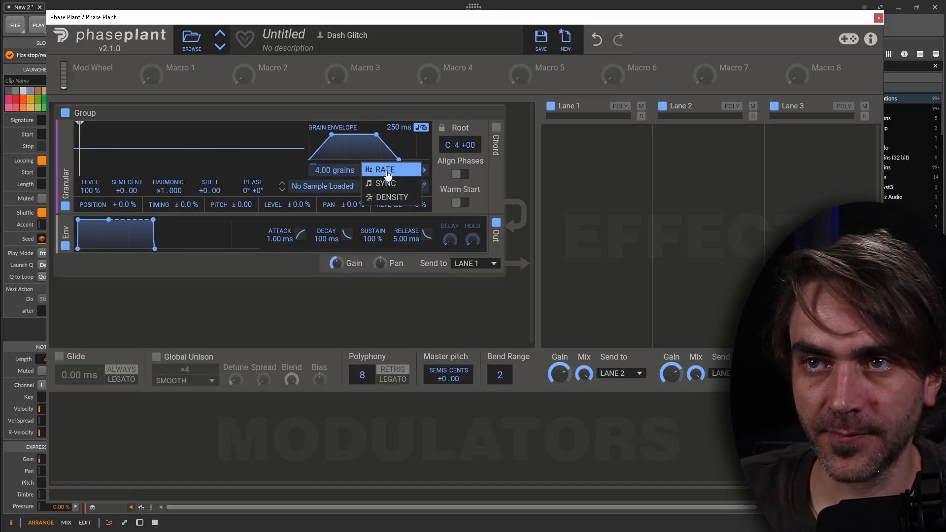
{"action": "left_click", "coordinate": [374, 172]}
{"action": "left_click_drag", "start_coordinate": [334, 170], "coordinate": [334, 156]}
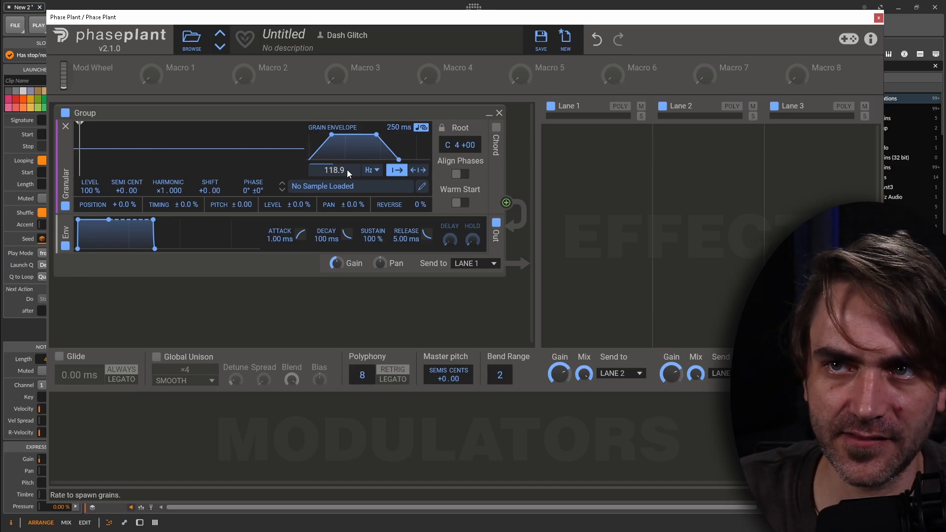
{"action": "mouse_move", "coordinate": [347, 170]}
{"action": "left_mouse_down"}
{"action": "mouse_move", "coordinate": [347, 192]}
{"action": "mouse_move", "coordinate": [334, 170]}
{"action": "left_mouse_up"}
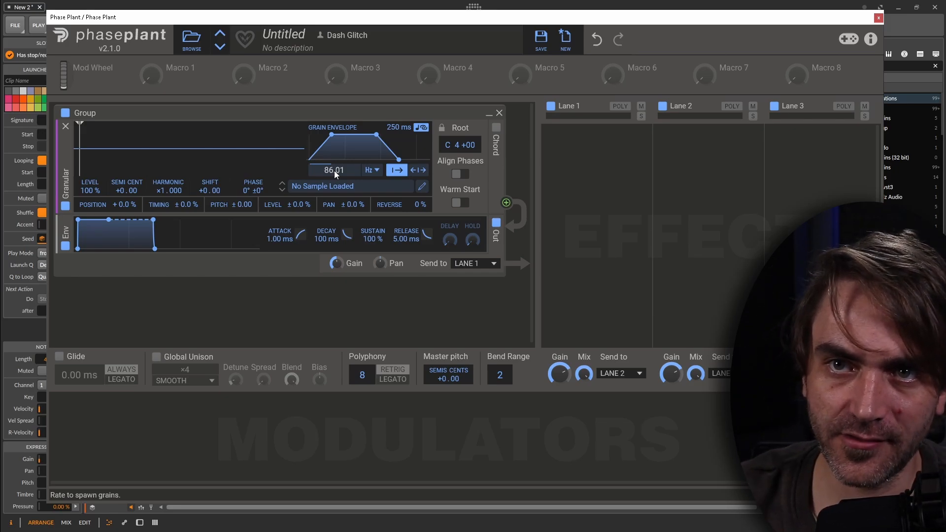
Load the Female Phonemes sample from the factory Grains Vocals folder into the Granular generator.
{"action": "left_click", "coordinate": [321, 188]}
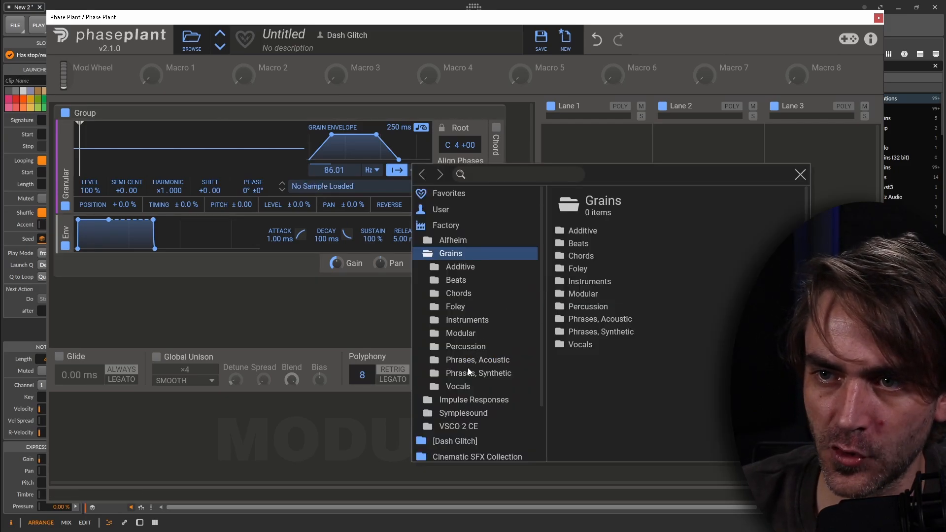
{"action": "left_click", "coordinate": [463, 386]}
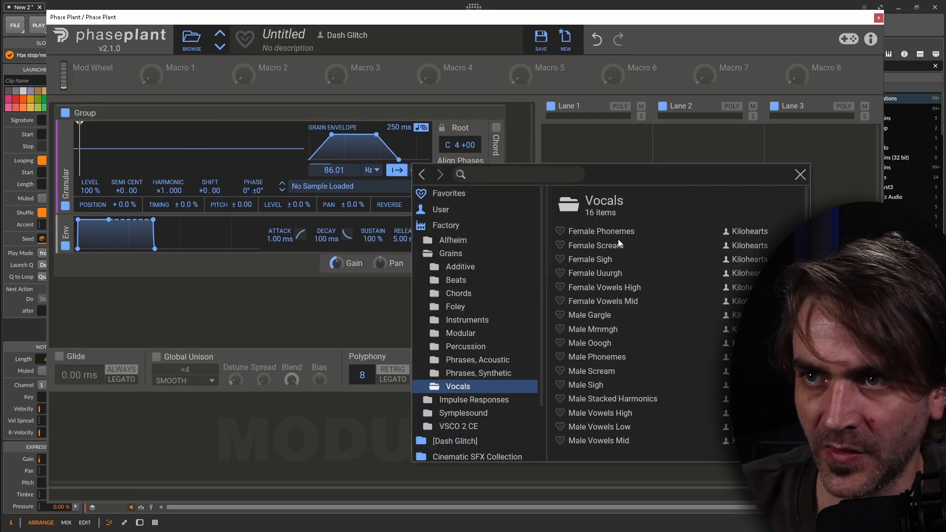
{"action": "double_click", "coordinate": [617, 232]}
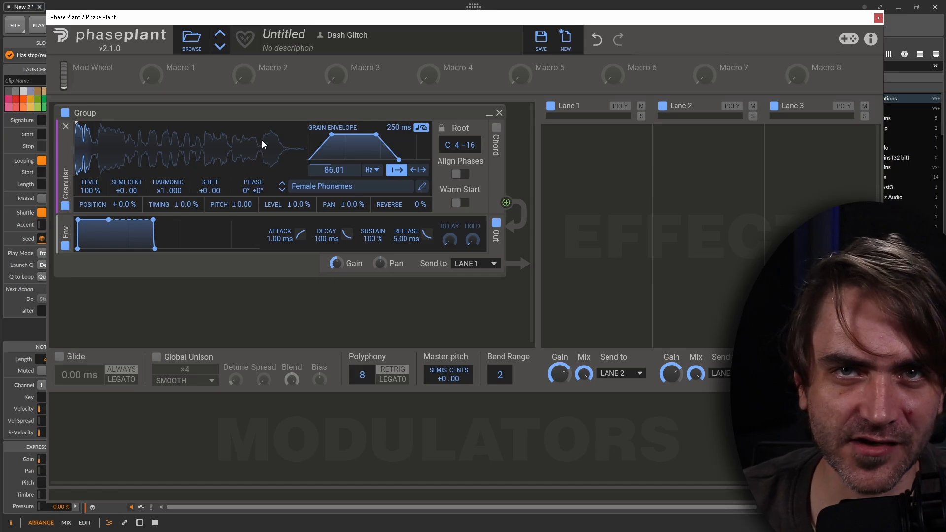
Set the Granular generator's grain rate to 110 Hz.
{"action": "right_click", "coordinate": [329, 169]}
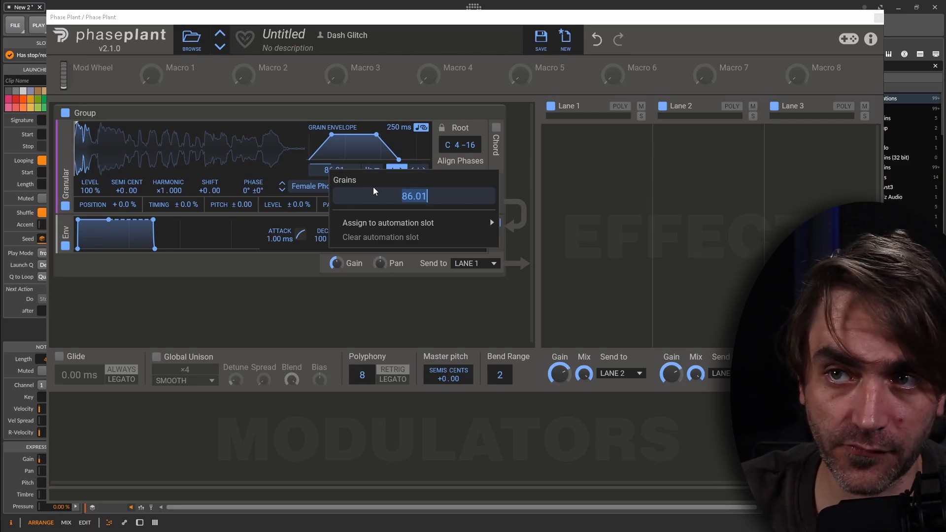
{"action": "type", "text": "110"}
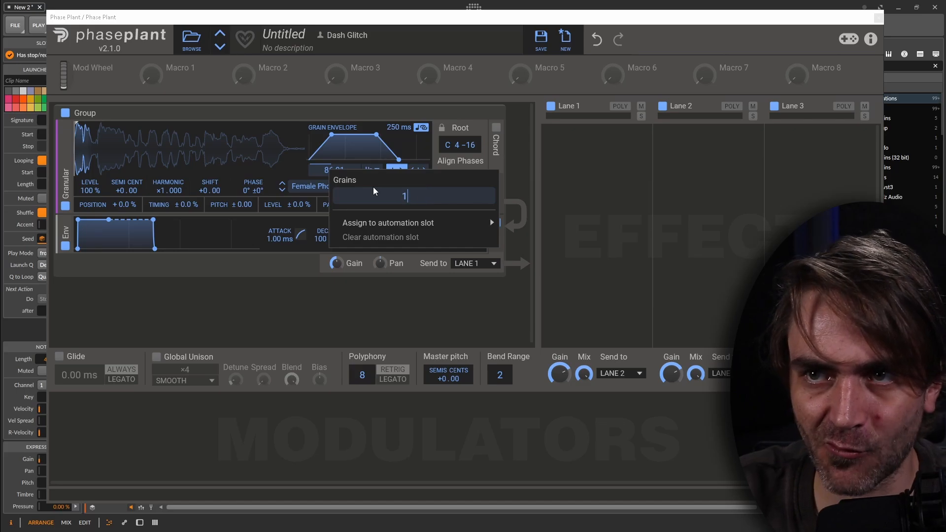
{"action": "key", "text": "Return"}
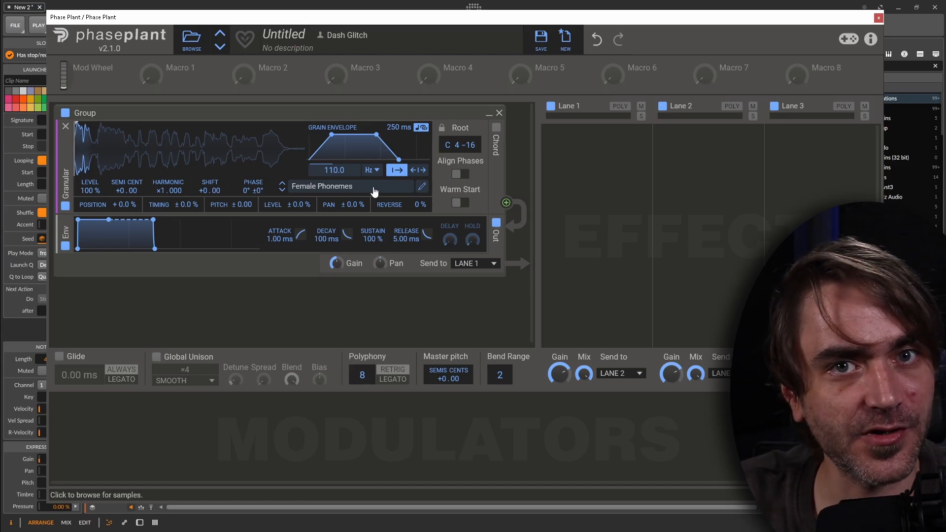
Add a Note modulator and route it to the Granular generator's grain rate with an amount of 100%.
{"action": "left_click", "coordinate": [140, 435]}
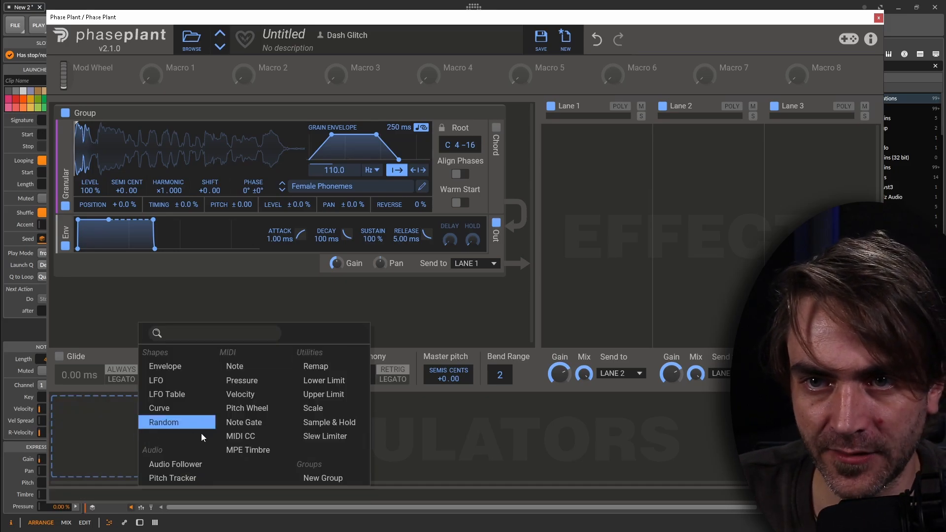
{"action": "left_click", "coordinate": [243, 365]}
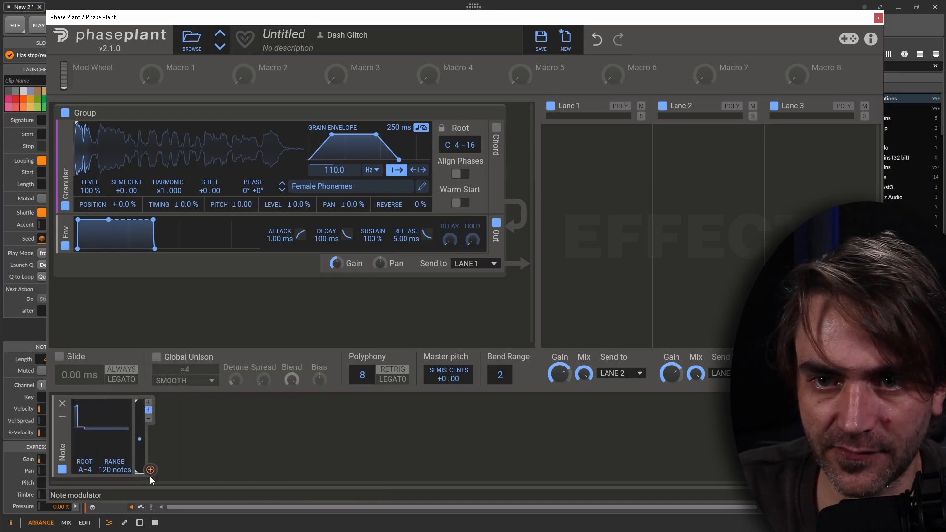
{"action": "left_click_drag", "start_coordinate": [150, 471], "coordinate": [336, 179]}
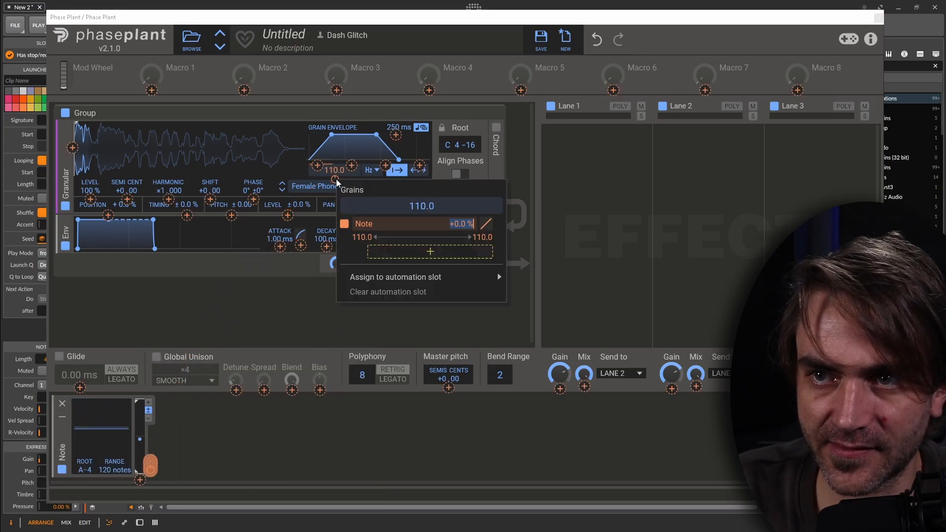
{"action": "type", "text": "100"}
{"action": "key", "text": "Return"}
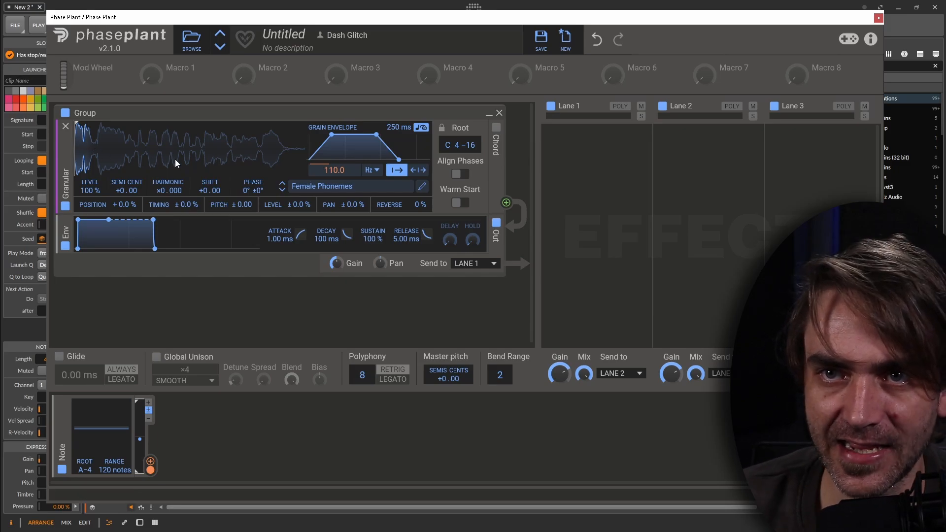
Set the Granular generator's Shift frequency to +110.
{"action": "right_click", "coordinate": [205, 190]}
{"action": "type", "text": "110"}
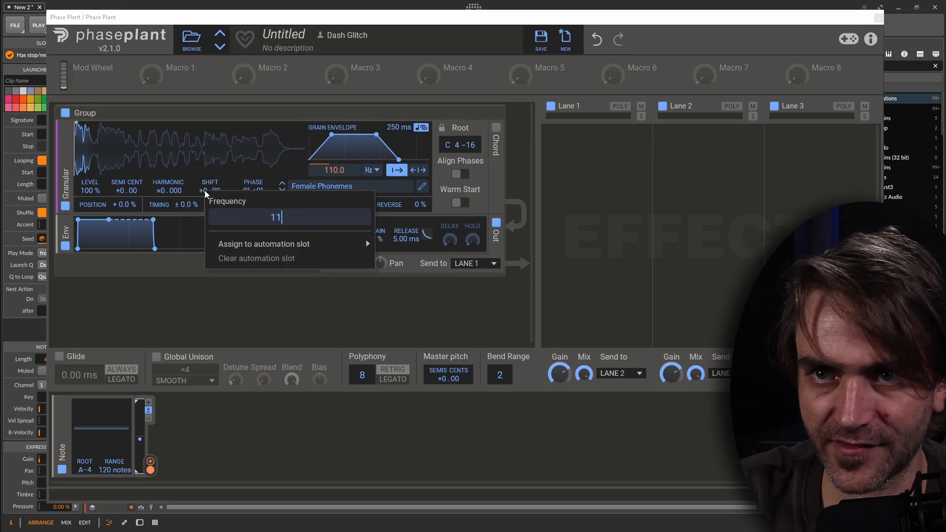
{"action": "key", "text": "Return"}
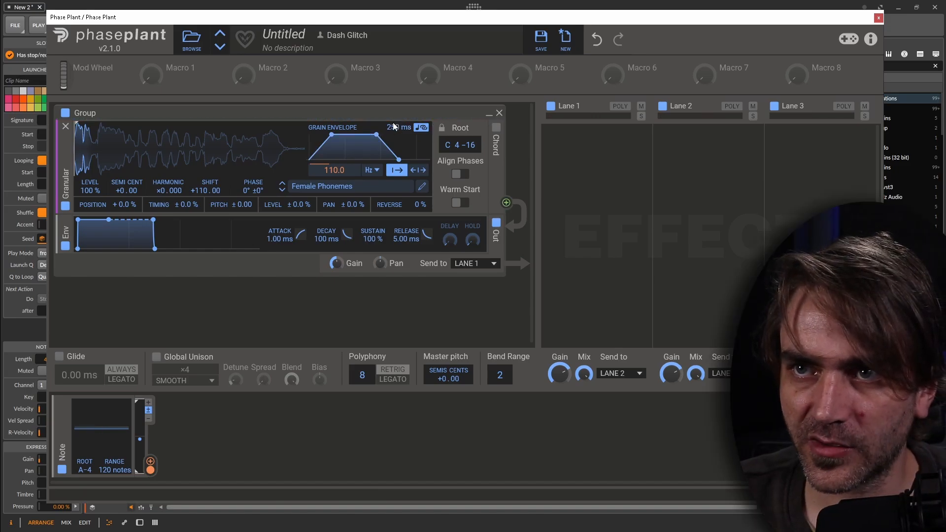
Remove the grain envelope's attack ramp and shorten its length to about 65.6 ms.
{"action": "left_click_drag", "start_coordinate": [335, 136], "coordinate": [309, 136]}
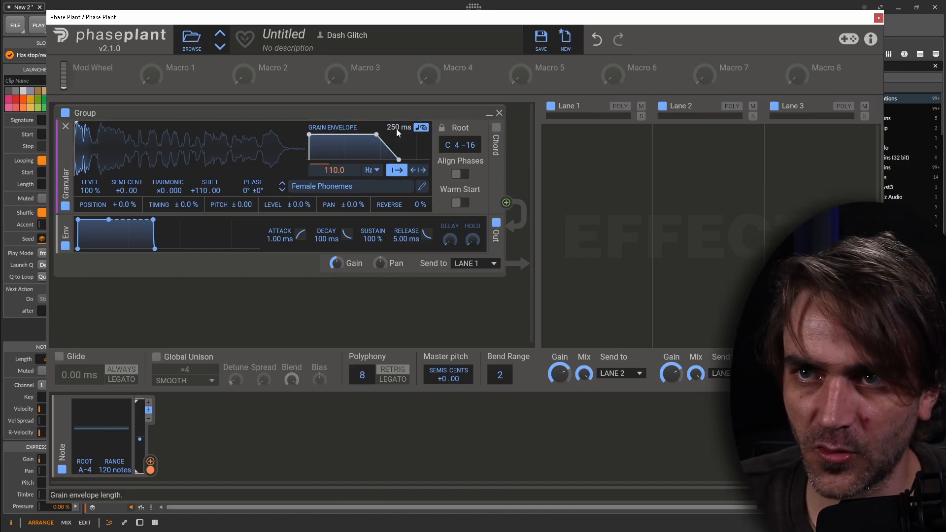
{"action": "mouse_move", "coordinate": [396, 129]}
{"action": "left_mouse_down"}
{"action": "mouse_move", "coordinate": [396, 153]}
{"action": "mouse_move", "coordinate": [398, 123]}
{"action": "left_mouse_up"}
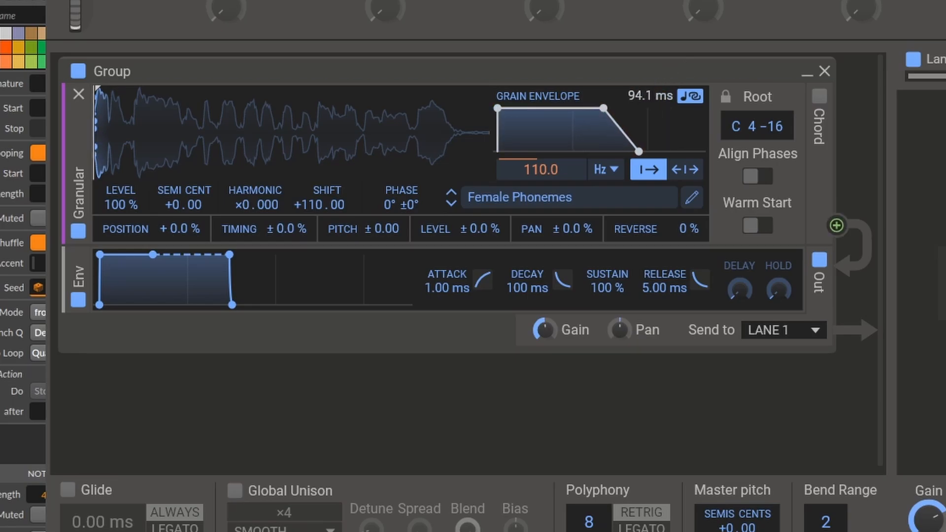
{"action": "mouse_move", "coordinate": [651, 95]}
{"action": "left_mouse_down"}
{"action": "mouse_move", "coordinate": [650, 125]}
{"action": "mouse_move", "coordinate": [638, 105]}
{"action": "left_mouse_up"}
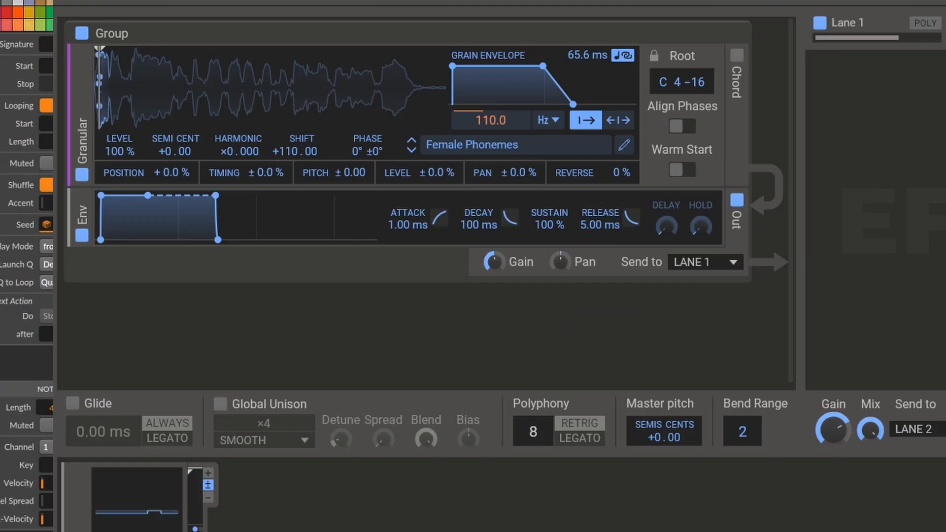
Limit polyphony to 1 voice in Legato mode and enable legato Glide at about 251 ms.
{"action": "left_click_drag", "start_coordinate": [586, 527], "coordinate": [586, 531]}
{"action": "left_click", "coordinate": [72, 492]}
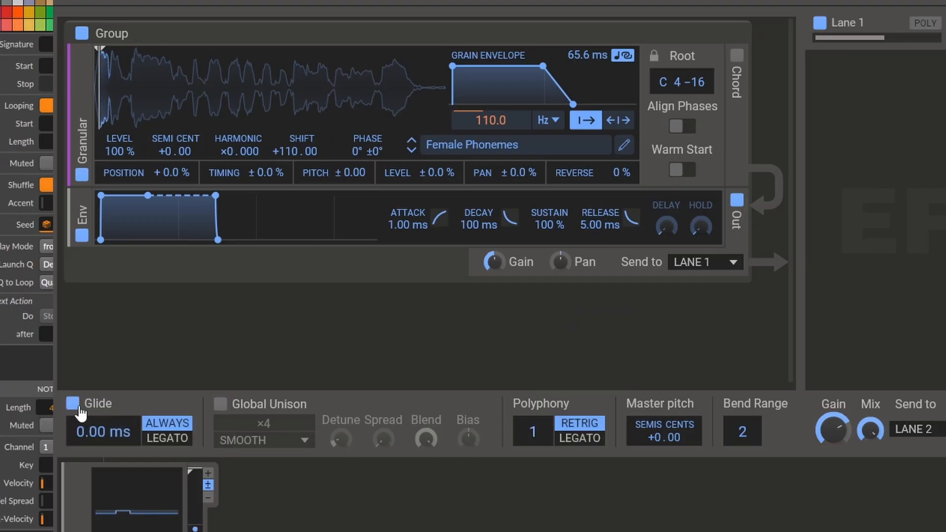
{"action": "mouse_move", "coordinate": [118, 431]}
{"action": "left_mouse_down"}
{"action": "mouse_move", "coordinate": [106, 418]}
{"action": "mouse_move", "coordinate": [104, 430]}
{"action": "mouse_move", "coordinate": [105, 419]}
{"action": "left_mouse_up"}
{"action": "left_click", "coordinate": [167, 438]}
{"action": "left_click", "coordinate": [579, 438]}
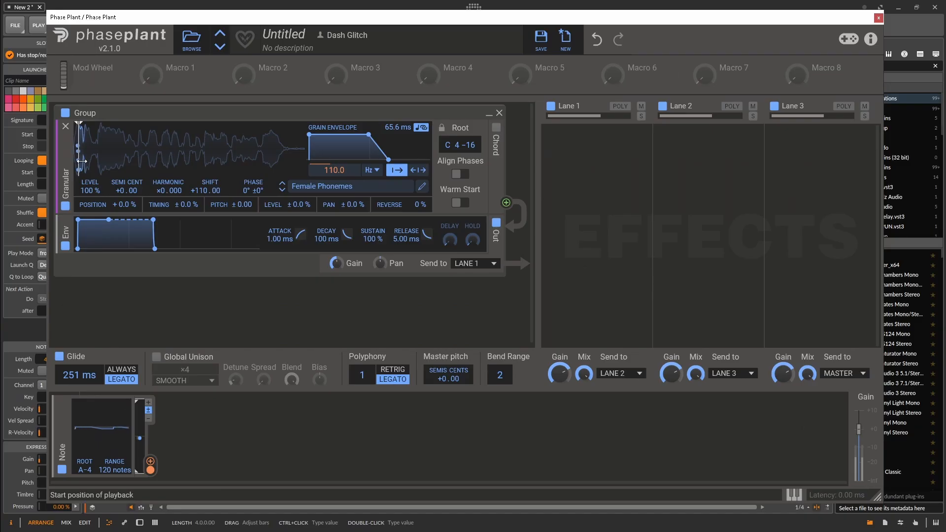
Move the Granular sample's playback start position to about a third of the way through the waveform.
{"action": "left_click_drag", "start_coordinate": [83, 161], "coordinate": [89, 158]}
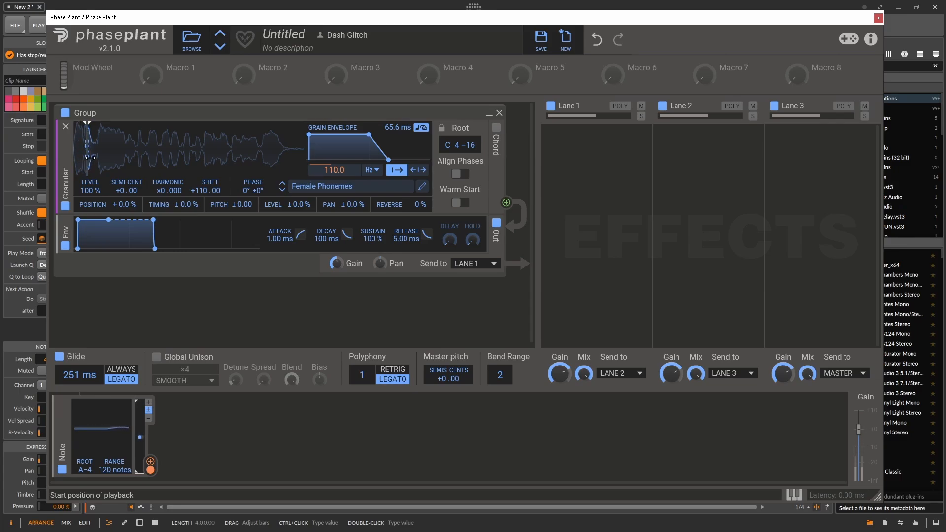
{"action": "left_click_drag", "start_coordinate": [89, 158], "coordinate": [114, 152]}
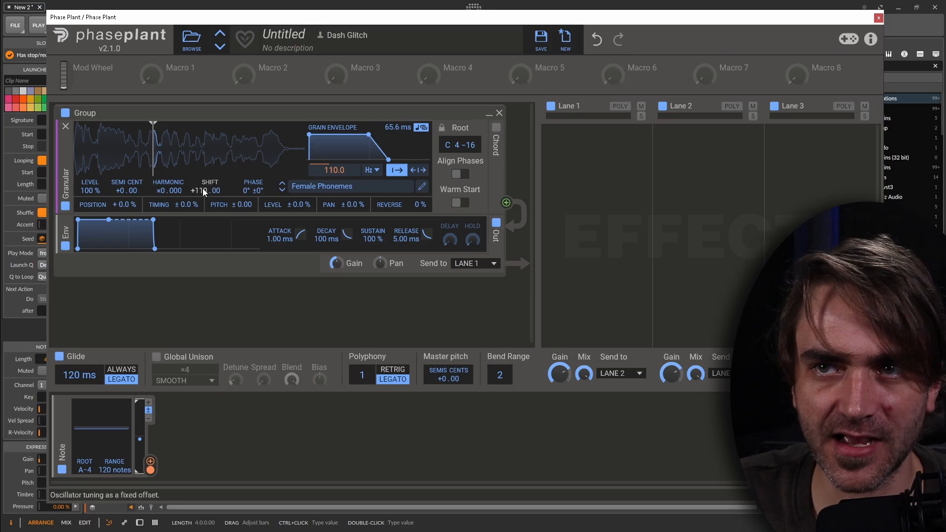
Make Macro 1 bipolar and route it to the Granular generator's Shift.
{"action": "right_click", "coordinate": [153, 73]}
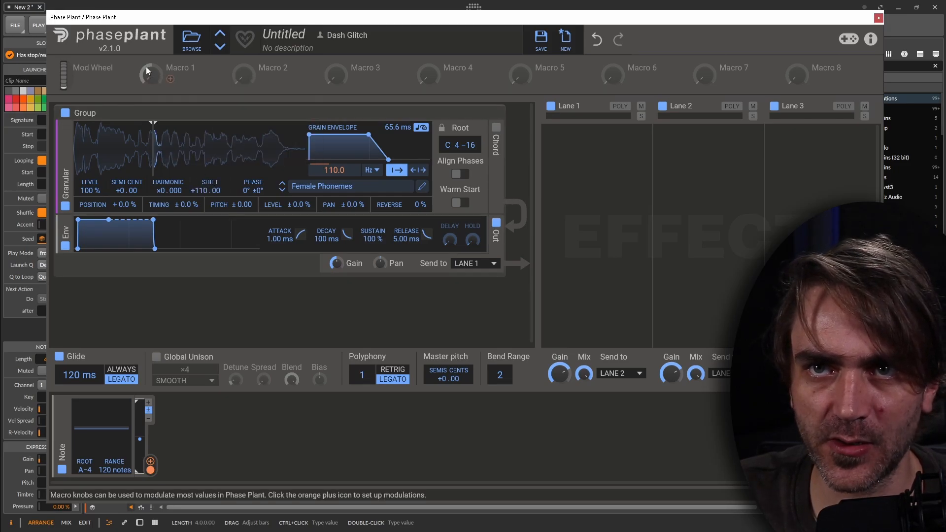
{"action": "mouse_move", "coordinate": [170, 80]}
{"action": "left_mouse_down"}
{"action": "mouse_move", "coordinate": [208, 199]}
{"action": "mouse_move", "coordinate": [215, 169]}
{"action": "mouse_move", "coordinate": [157, 76]}
{"action": "left_mouse_up"}
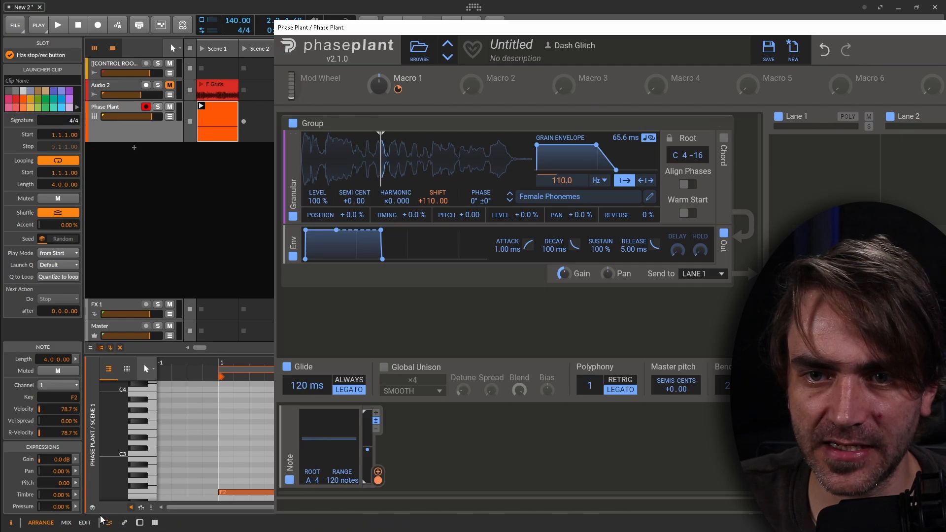
Show the Phase Plant track's device in Bitwig and start mapping its Macro 1 to a controller or key.
{"action": "left_click", "coordinate": [140, 522]}
{"action": "right_click", "coordinate": [136, 425]}
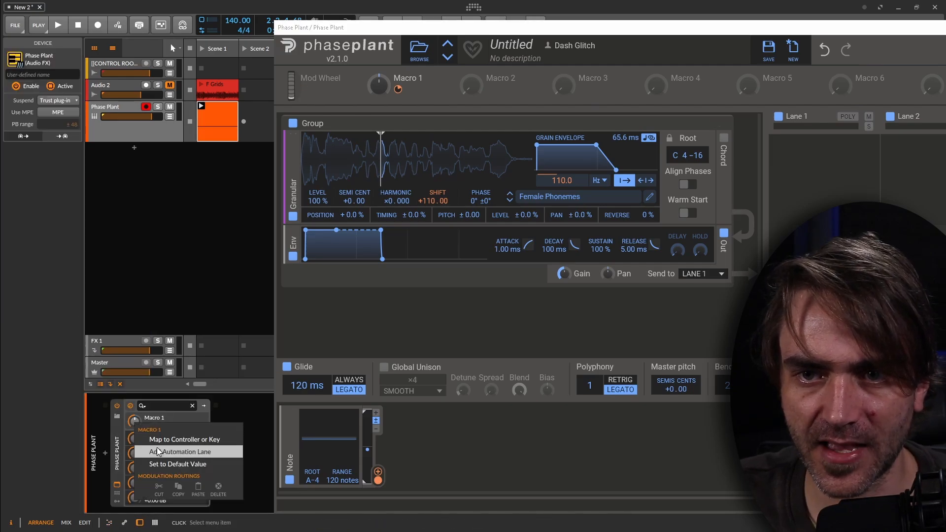
{"action": "left_click", "coordinate": [148, 437]}
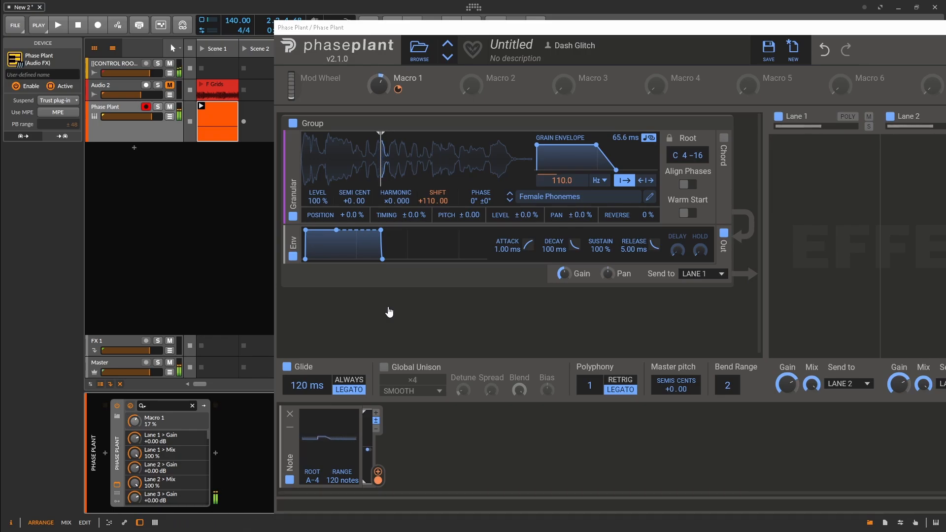
Set the Granular generator's Shift to +220 and turn Macro 1 up to 100%.
{"action": "right_click", "coordinate": [429, 200]}
{"action": "type", "text": "220"}
{"action": "key", "text": "Return"}
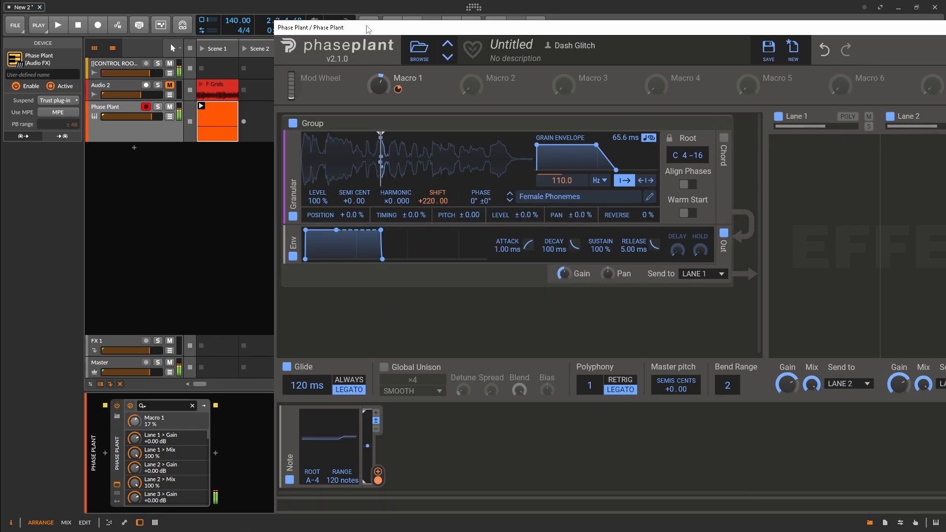
{"action": "left_click_drag", "start_coordinate": [379, 86], "coordinate": [379, 89]}
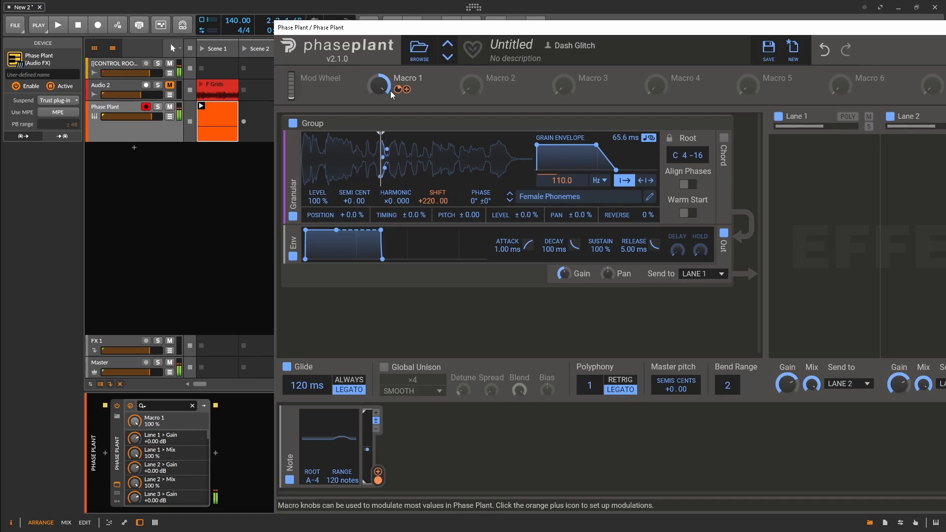
{"action": "mouse_move", "coordinate": [398, 91]}
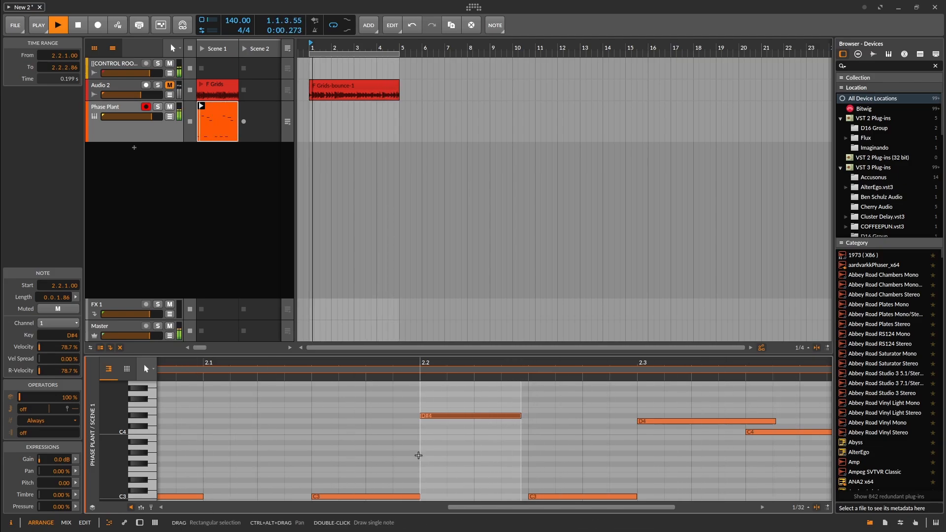
Show the devices of the Phase Plant track in Bitwig and reopen the Phase Plant plug-in window.
{"action": "scroll", "coordinate": [419, 455], "scroll_direction": "down", "scroll_amount": 5}
{"action": "left_click", "coordinate": [140, 523]}
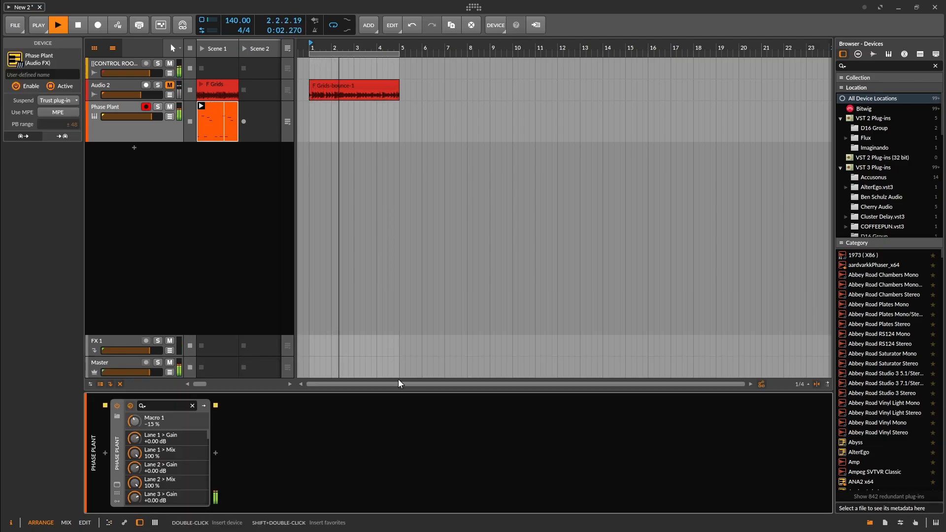
{"action": "left_click", "coordinate": [117, 487]}
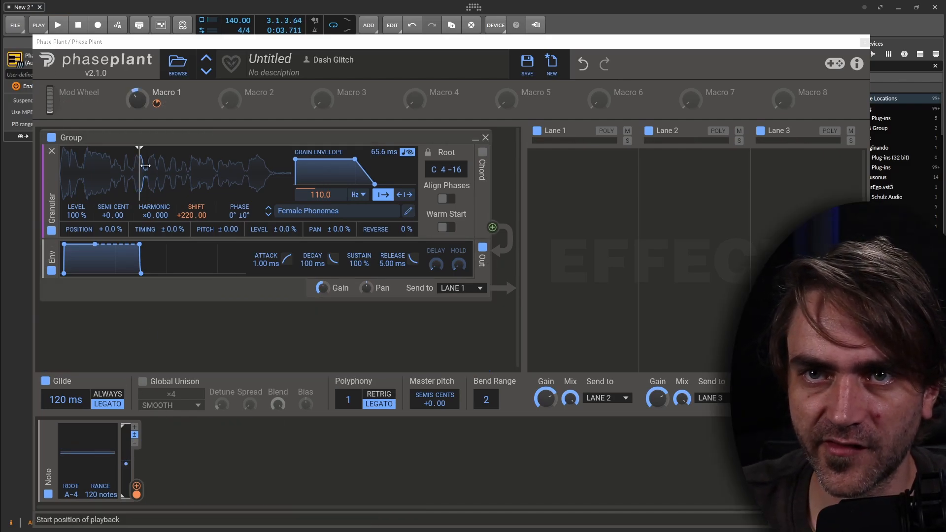
Move the Granular playback start to the sample's beginning and modulate it by +68% with a new Remap driven by Macro 2.
{"action": "left_click_drag", "start_coordinate": [146, 166], "coordinate": [62, 166]}
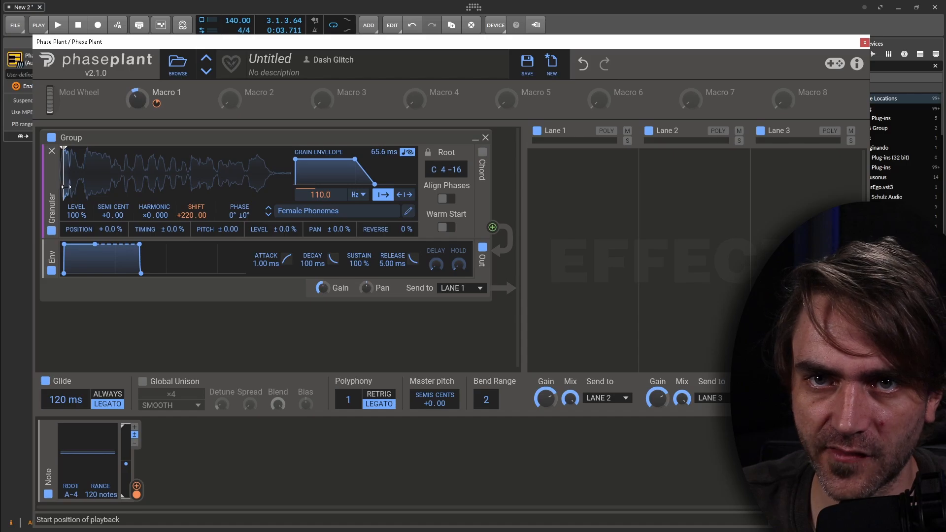
{"action": "left_click", "coordinate": [249, 104]}
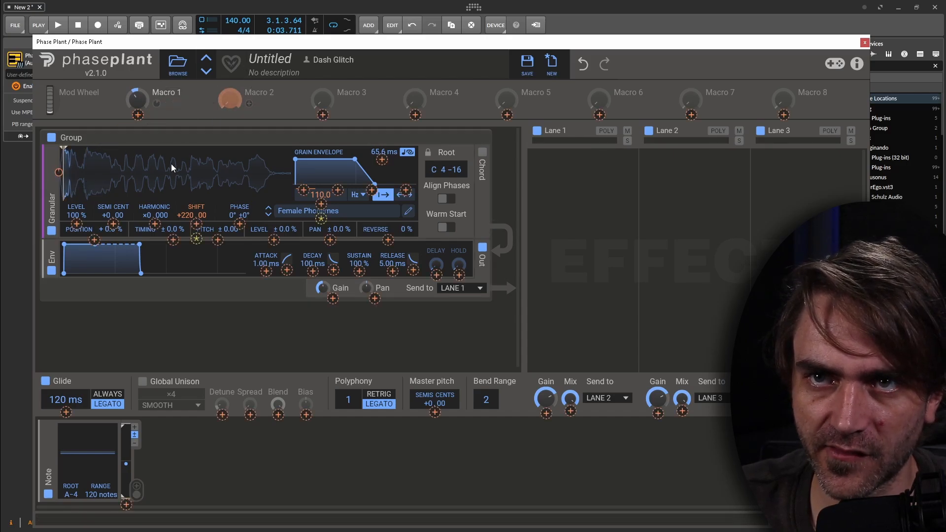
{"action": "left_click", "coordinate": [249, 105]}
{"action": "left_click", "coordinate": [218, 468]}
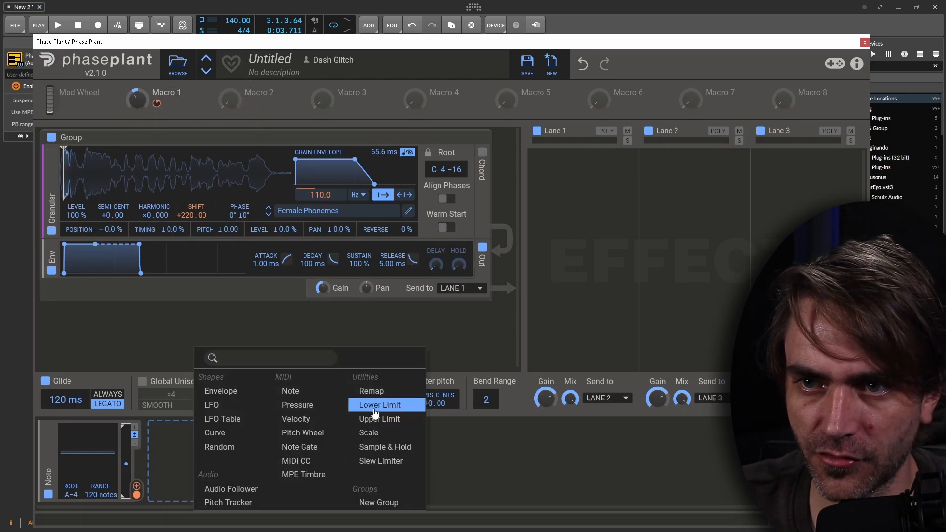
{"action": "left_click", "coordinate": [371, 390]}
{"action": "left_click_drag", "start_coordinate": [249, 104], "coordinate": [222, 467]}
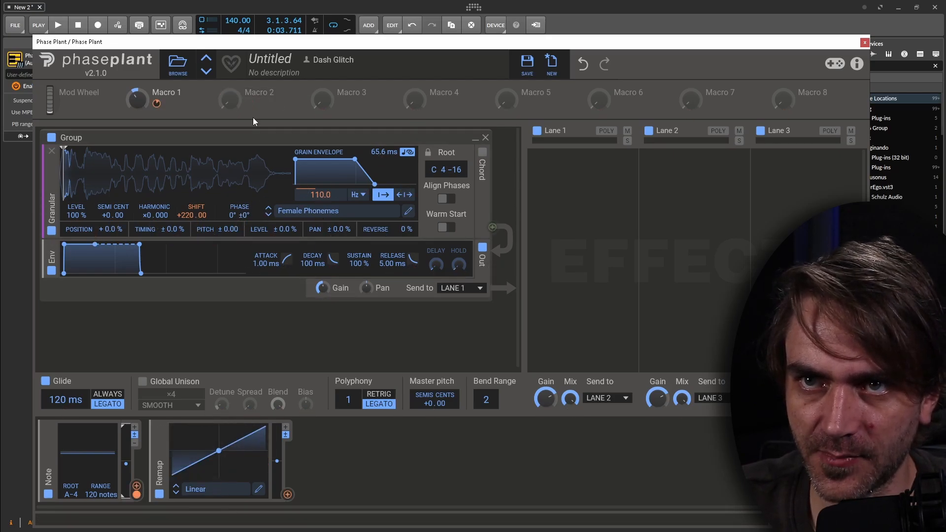
{"action": "left_click_drag", "start_coordinate": [287, 491], "coordinate": [60, 173]}
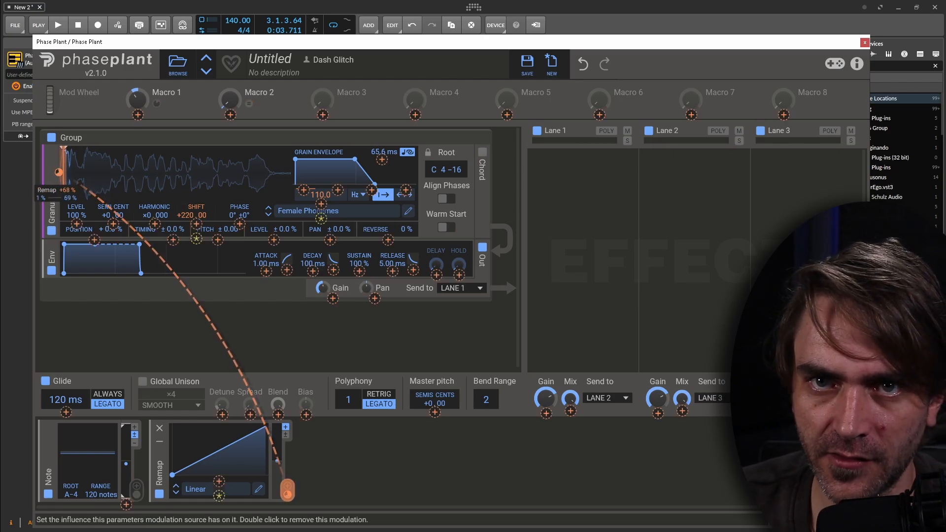
Map Phase Plant's Macro 2 to a controller or key in Bitwig and raise the Remap's Position modulation to +84%.
{"action": "left_click_drag", "start_coordinate": [91, 42], "coordinate": [436, 43]}
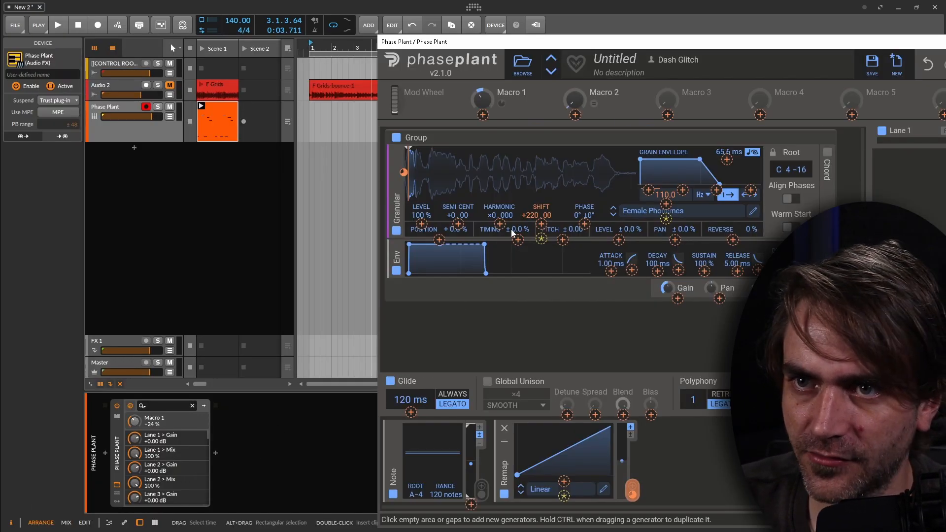
{"action": "right_click", "coordinate": [138, 421]}
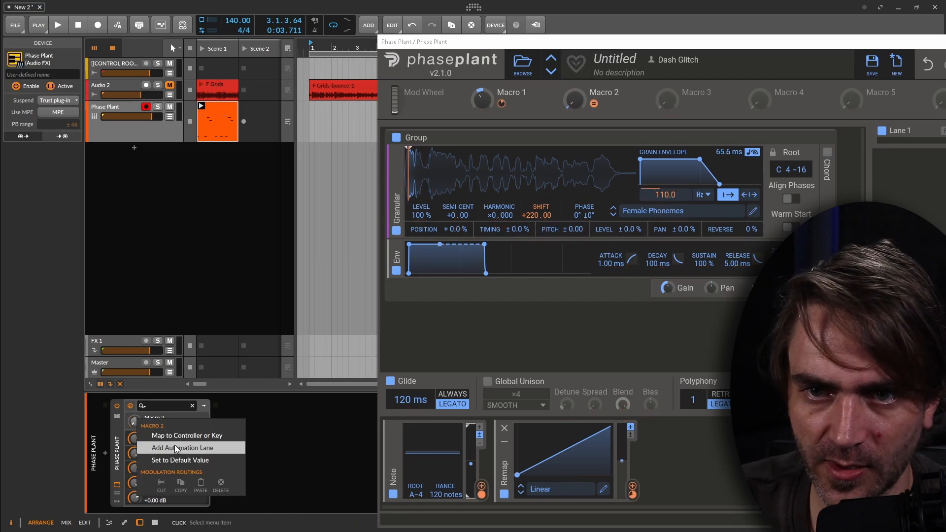
{"action": "left_click", "coordinate": [181, 437]}
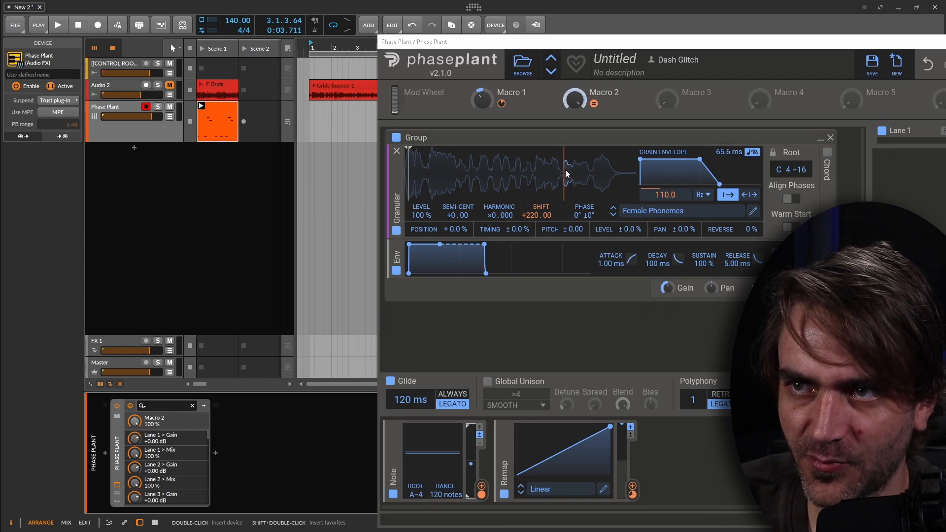
{"action": "left_click_drag", "start_coordinate": [632, 494], "coordinate": [632, 475]}
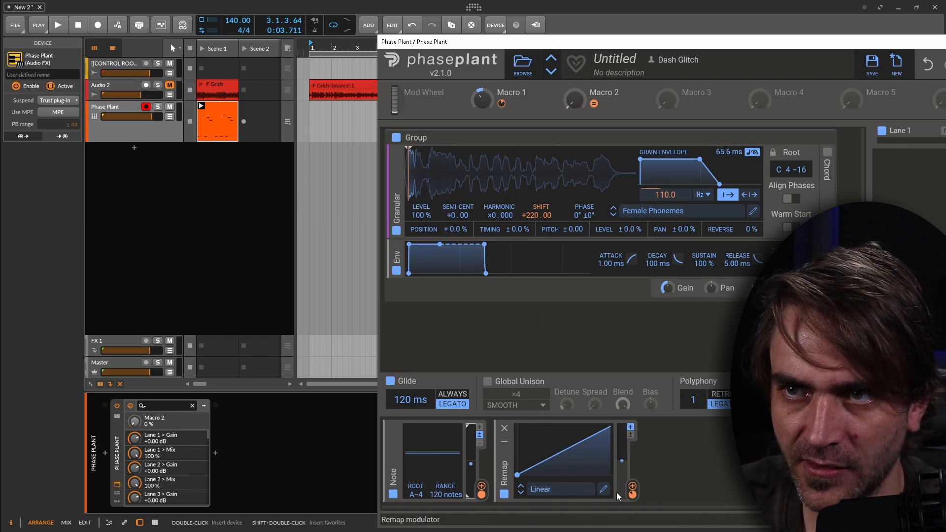
Redraw the whole linear Remap curve as an ascending staircase in the Remap Editor.
{"action": "left_click", "coordinate": [603, 489]}
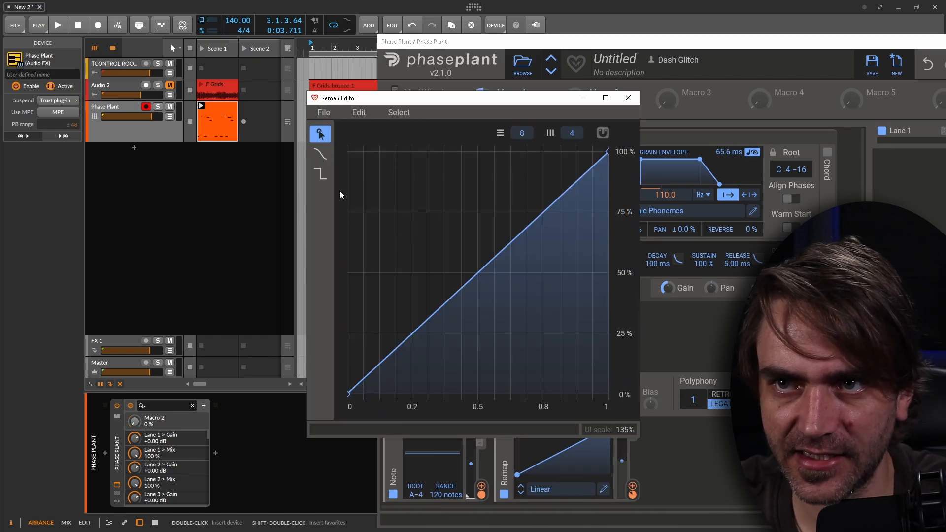
{"action": "left_click", "coordinate": [372, 351]}
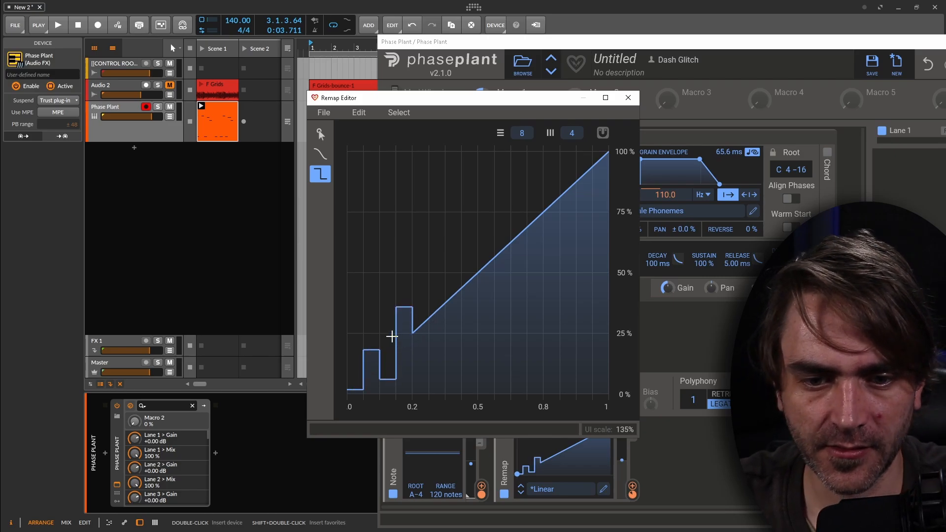
{"action": "key", "text": "space"}
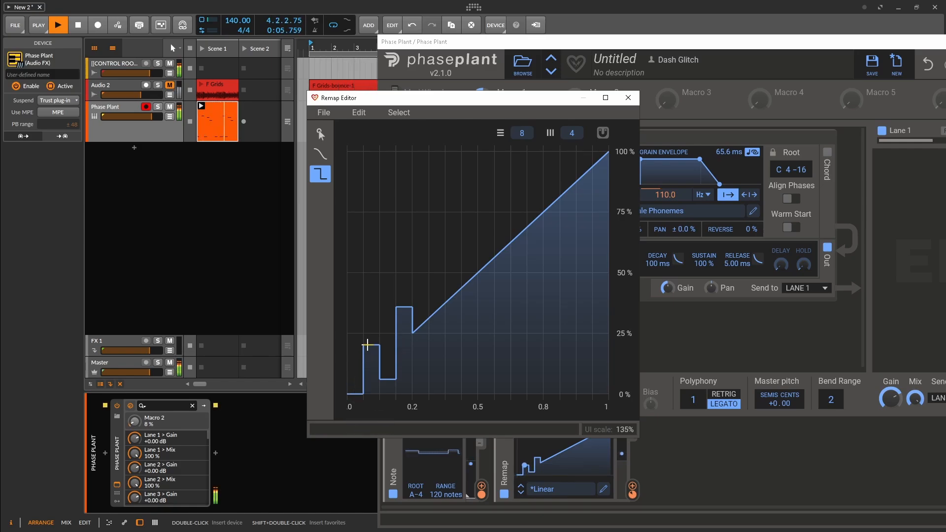
{"action": "left_click_drag", "start_coordinate": [367, 345], "coordinate": [369, 362]}
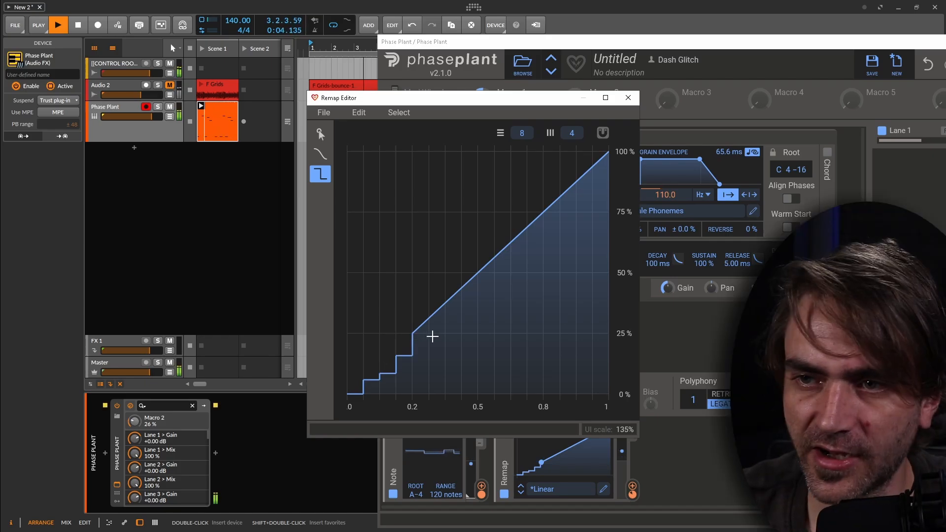
{"action": "key", "text": "space"}
{"action": "left_click", "coordinate": [419, 338]}
{"action": "mouse_move", "coordinate": [419, 337]}
{"action": "left_mouse_down"}
{"action": "mouse_move", "coordinate": [481, 271]}
{"action": "mouse_move", "coordinate": [601, 175]}
{"action": "mouse_move", "coordinate": [594, 183]}
{"action": "left_mouse_up"}
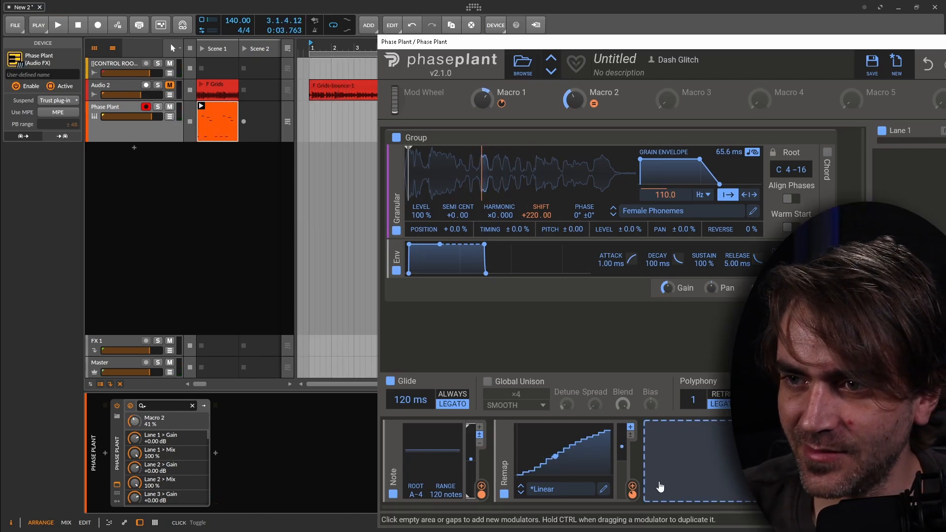
{"action": "mouse_move", "coordinate": [634, 495]}
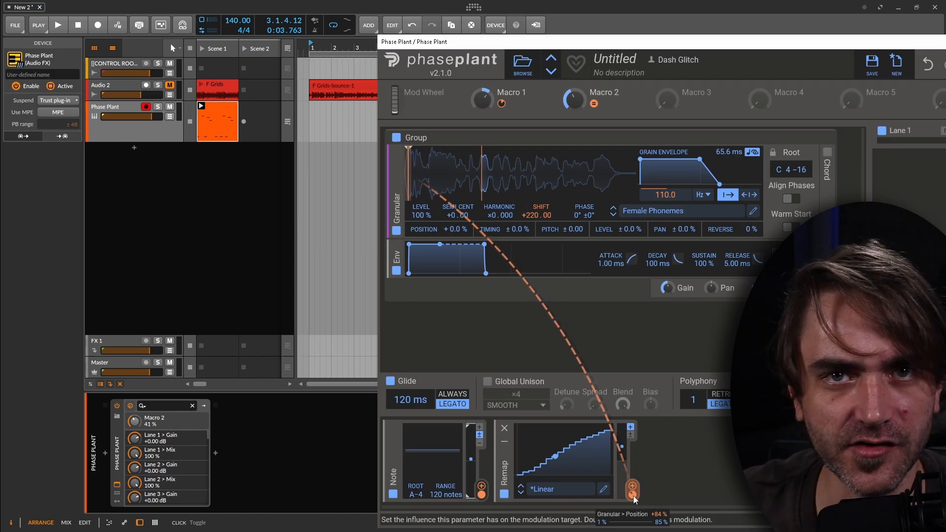
{"action": "left_click", "coordinate": [677, 468]}
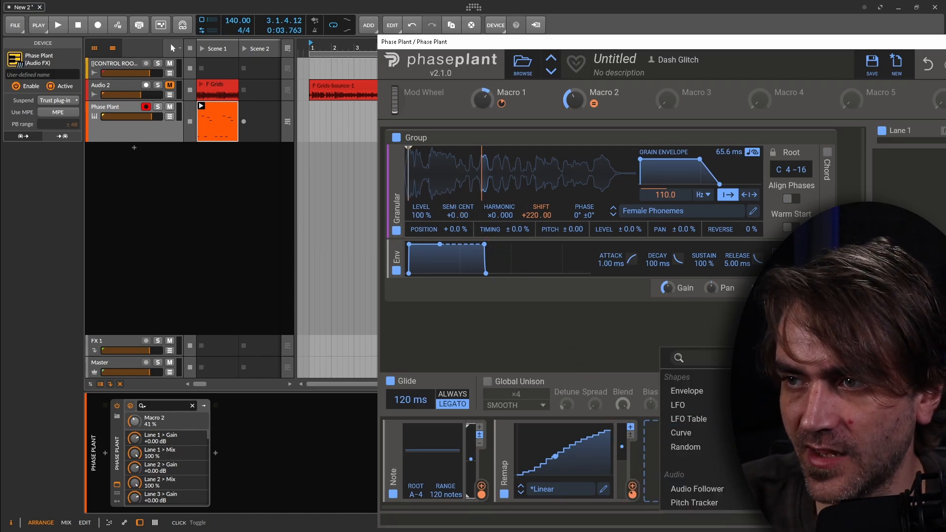
{"action": "left_click", "coordinate": [683, 433]}
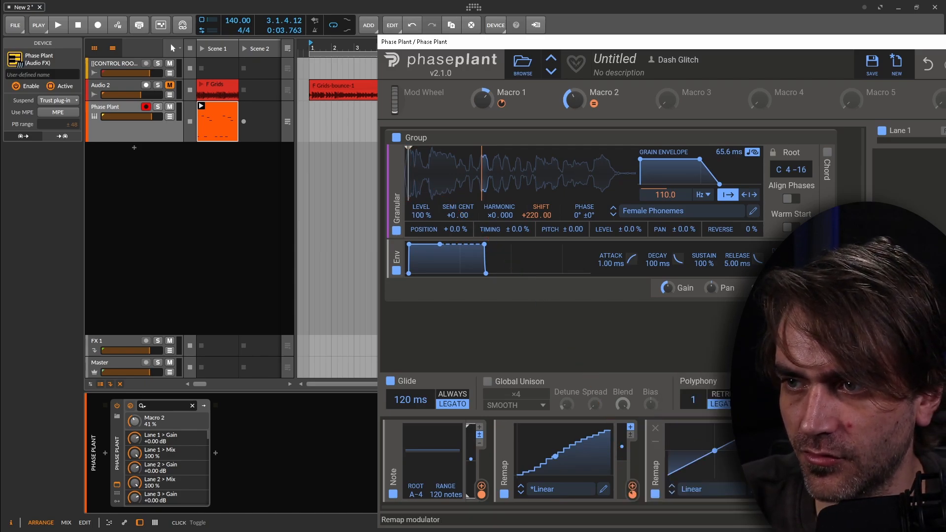
{"action": "left_click", "coordinate": [655, 428]}
Add a Slew Limiter modulator, feed it from the Remap instead of Position, and route its output to the Granular start position.
{"action": "left_click", "coordinate": [658, 443]}
{"action": "left_click", "coordinate": [759, 475]}
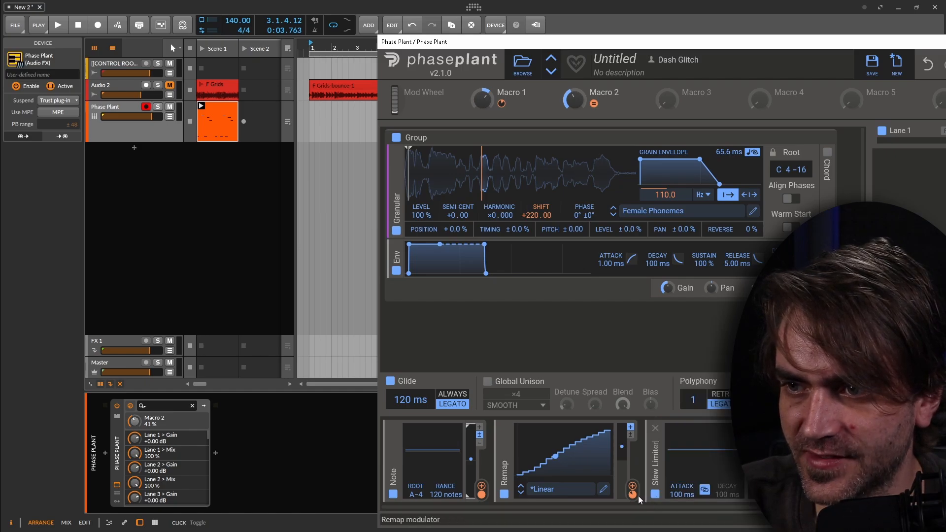
{"action": "mouse_move", "coordinate": [631, 496]}
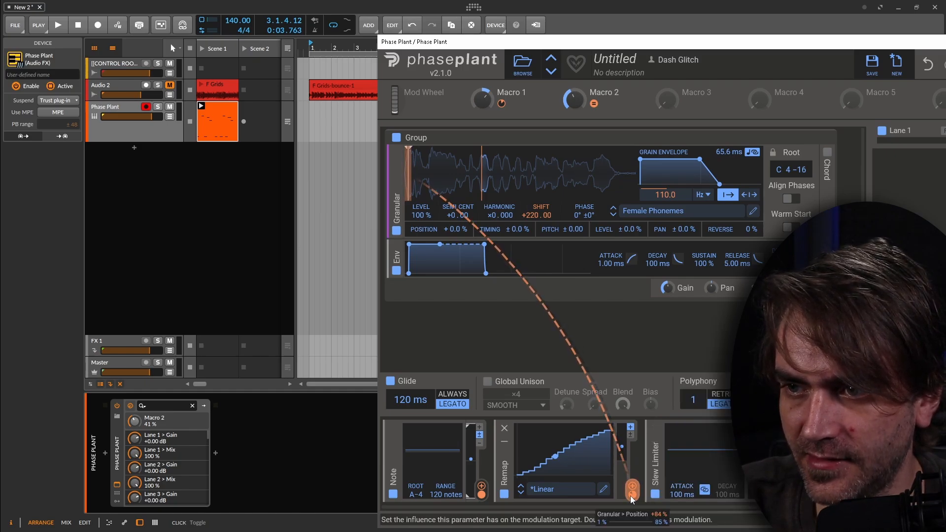
{"action": "left_click", "coordinate": [698, 480]}
{"action": "left_click_drag", "start_coordinate": [704, 480], "coordinate": [705, 438]}
{"action": "left_click", "coordinate": [783, 494]}
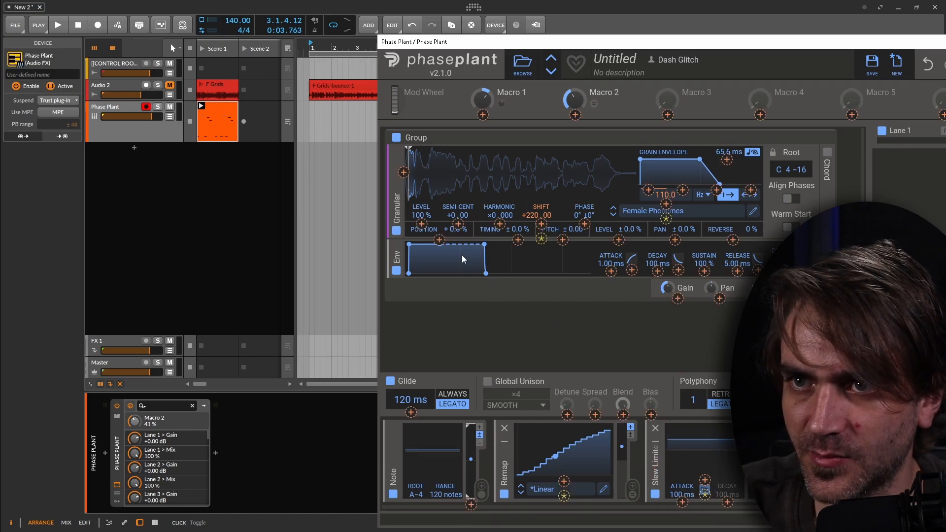
{"action": "left_click", "coordinate": [404, 173]}
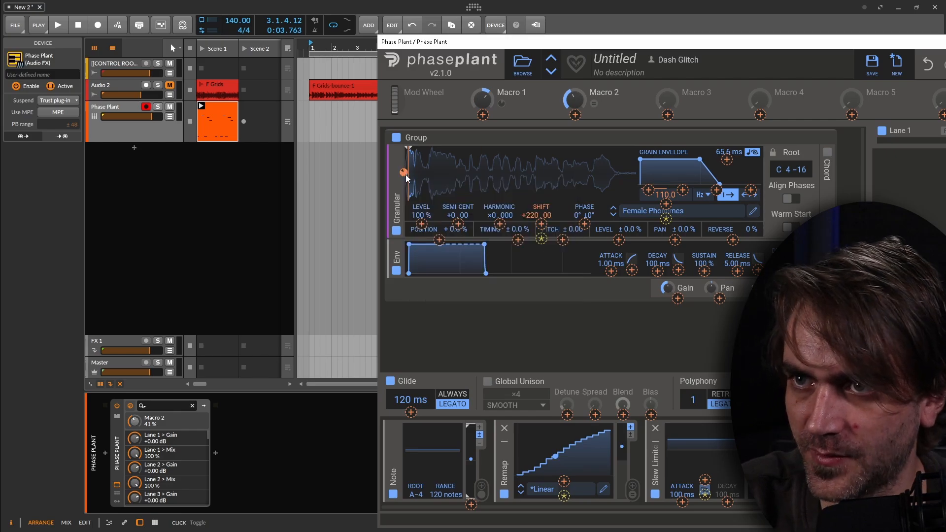
{"action": "left_click", "coordinate": [704, 490]}
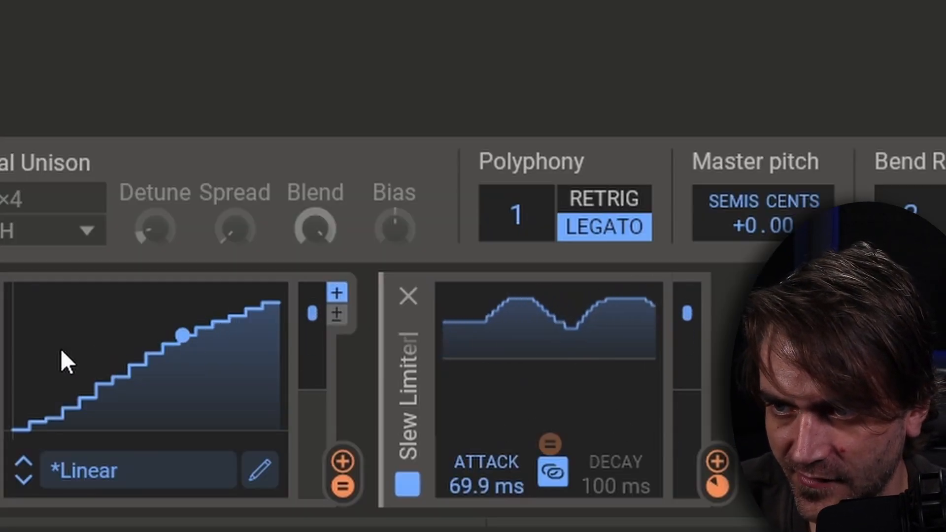
Raise the Slew Limiter's attack to 696 ms.
{"action": "left_click_drag", "start_coordinate": [477, 478], "coordinate": [477, 445]}
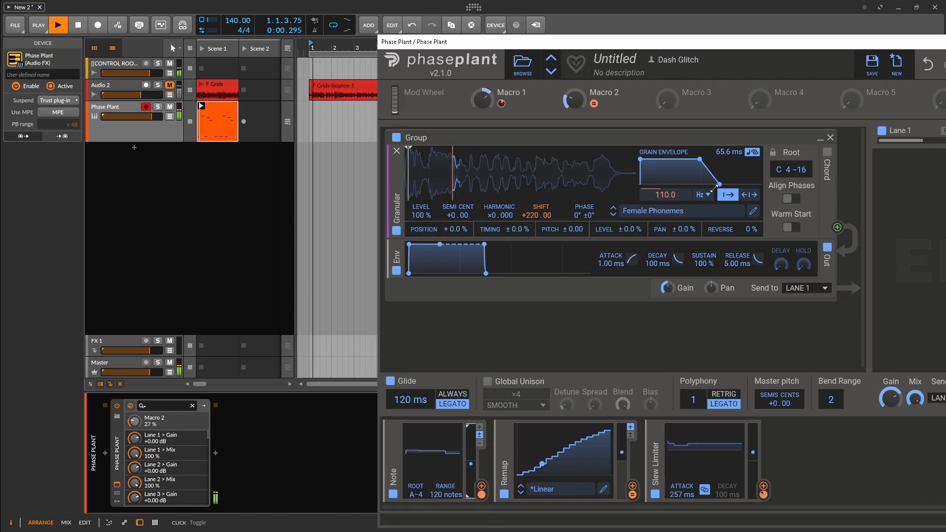
{"action": "left_click_drag", "start_coordinate": [682, 496], "coordinate": [681, 480]}
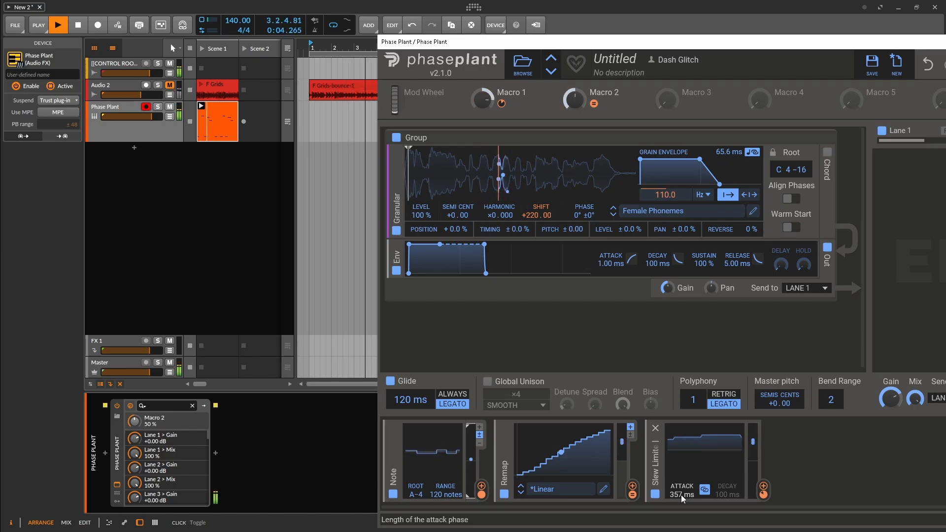
{"action": "left_click_drag", "start_coordinate": [682, 497], "coordinate": [681, 495]}
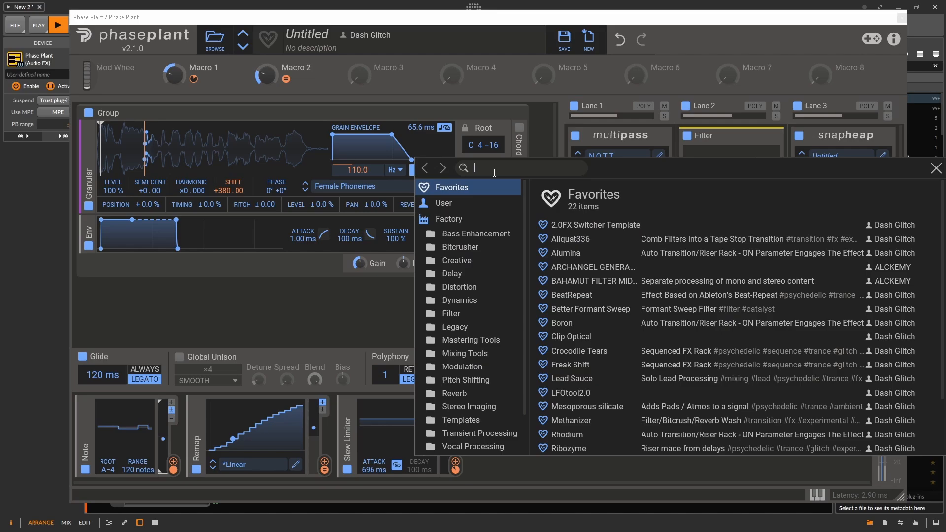
Load the "Wider 2.3" preset into the Snapheap effect and save the patch as "Very very infeted mushroomy".
{"action": "type", "text": "wid"}
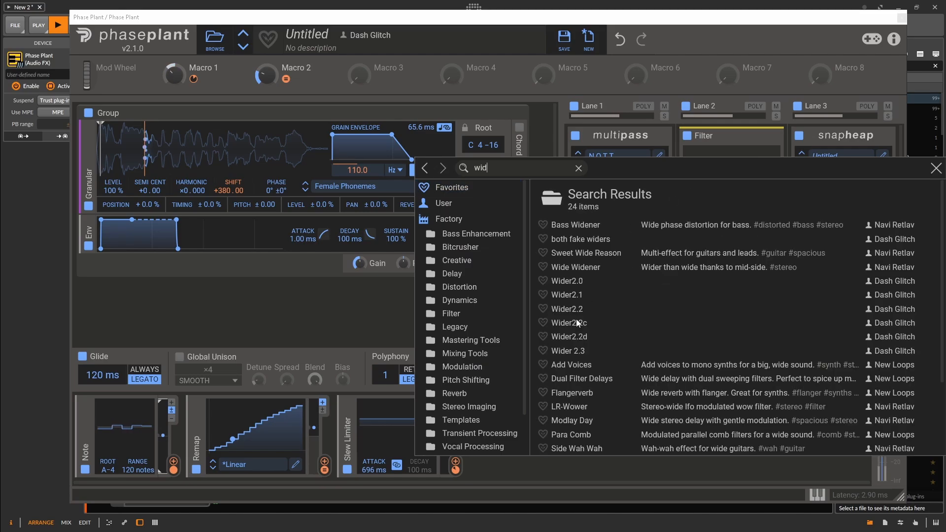
{"action": "double_click", "coordinate": [493, 348]}
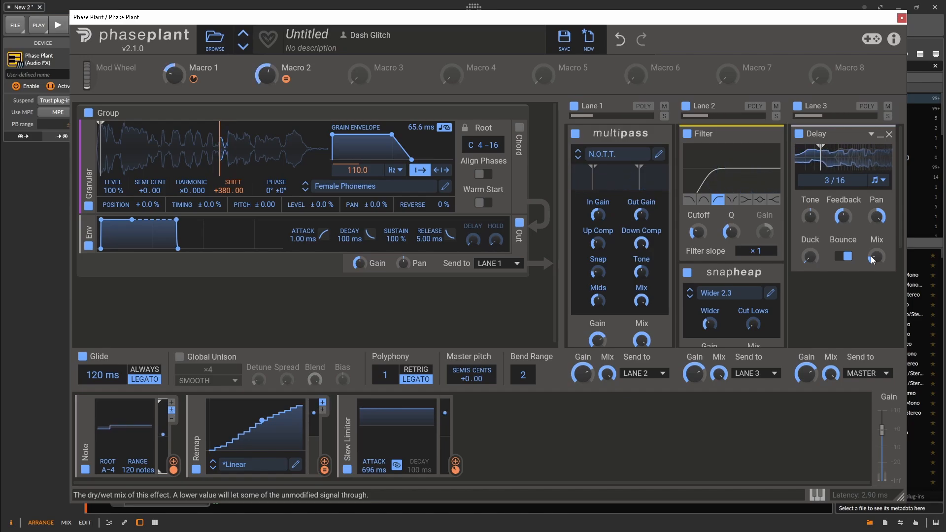
{"action": "left_click", "coordinate": [567, 43]}
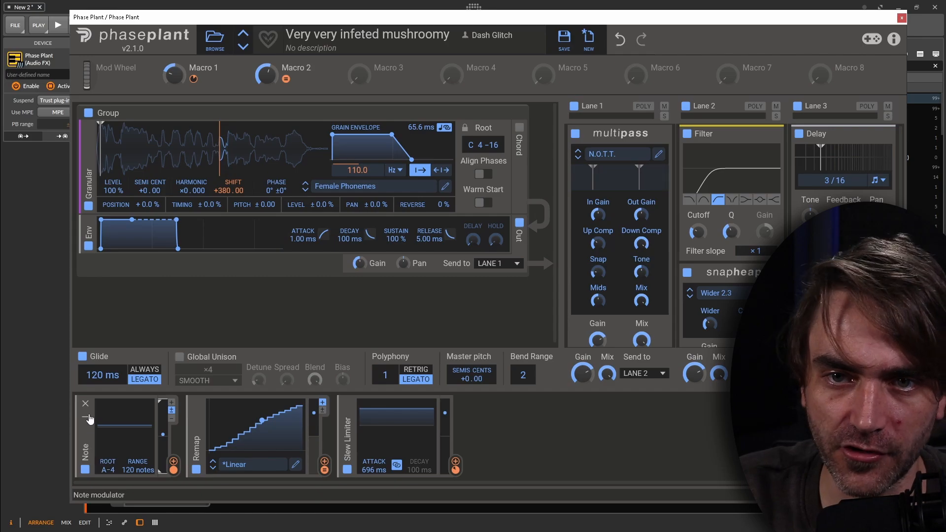
Replace the Note modulator with a Random modulator and route it to the Granular generator's grain rate.
{"action": "left_click", "coordinate": [85, 405]}
{"action": "left_click", "coordinate": [483, 468]}
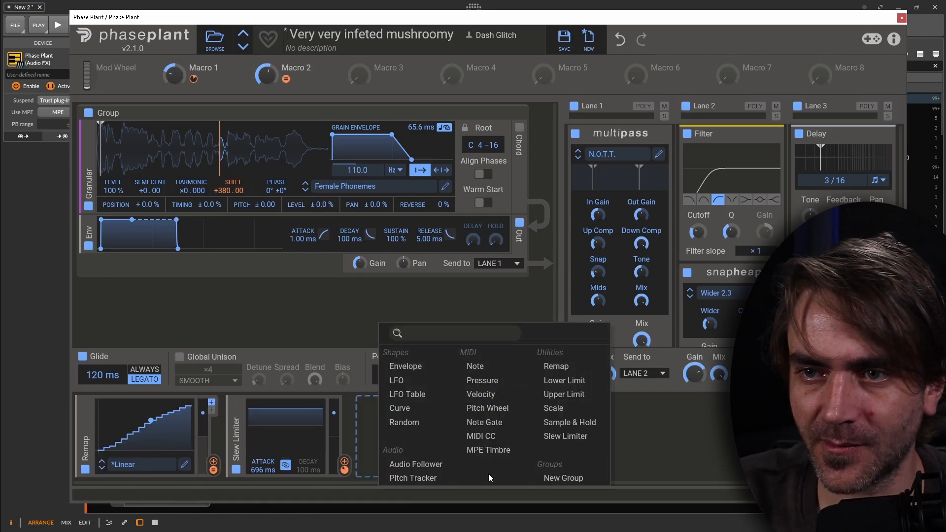
{"action": "left_click", "coordinate": [420, 426]}
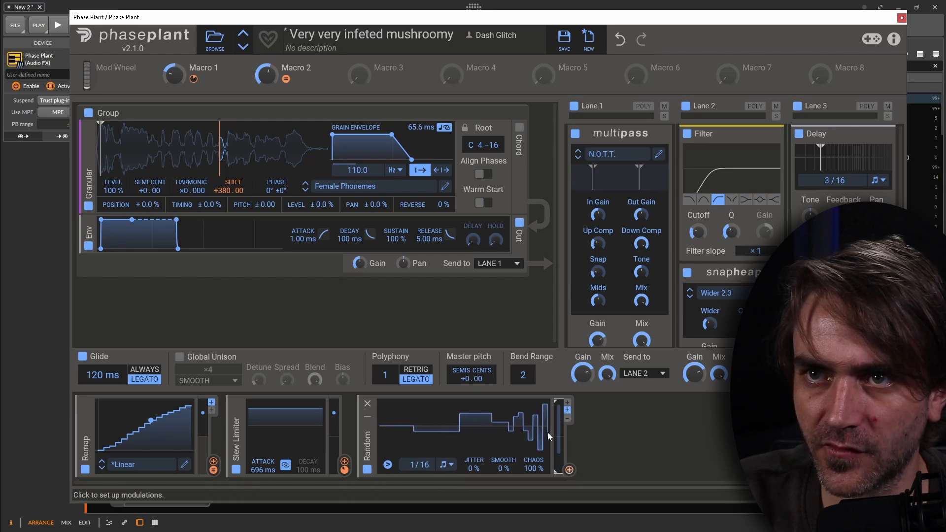
{"action": "left_click_drag", "start_coordinate": [569, 468], "coordinate": [358, 179]}
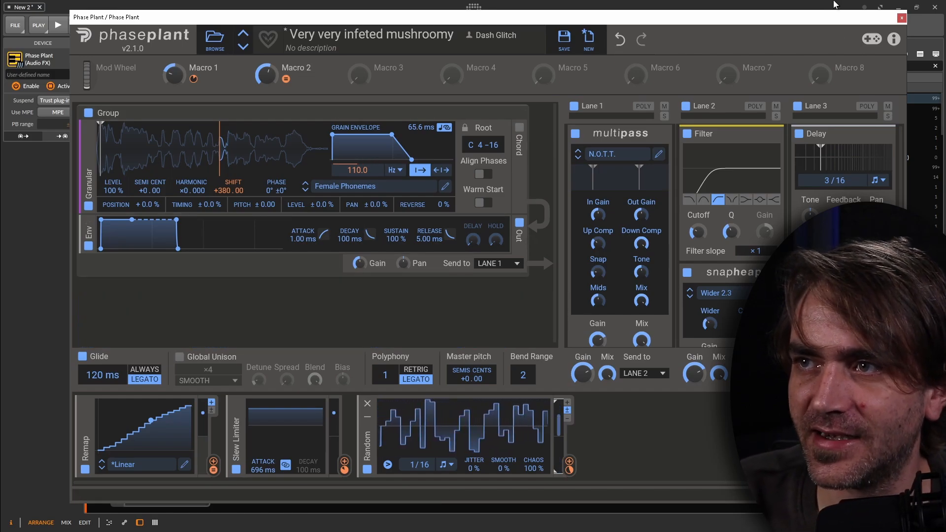
Bypass the Delay in Lane 3 and set the grain rate to 45.95 Hz during playback.
{"action": "left_click", "coordinate": [799, 133]}
{"action": "key", "text": "space"}
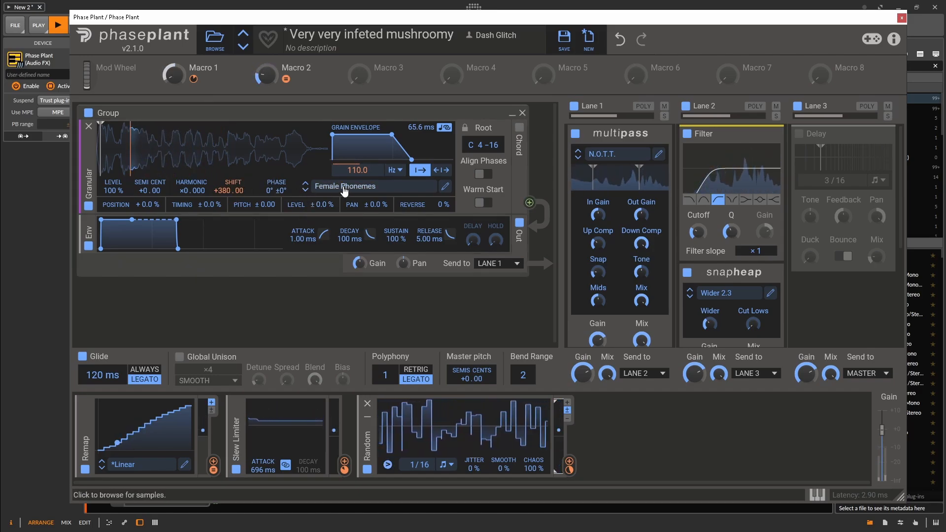
{"action": "mouse_move", "coordinate": [359, 182]}
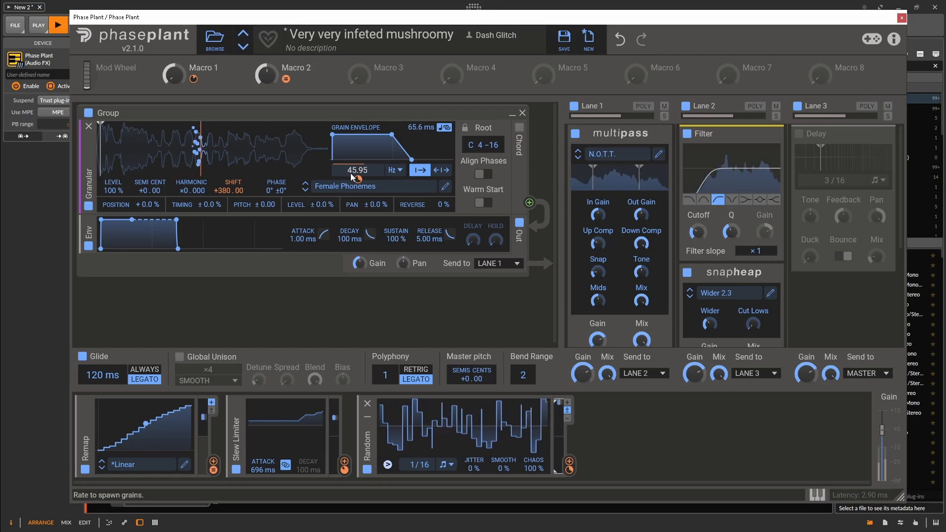
Create a Scene 2 launcher clip with a long note on the Phase Plant track in Bitwig and reopen the Phase Plant window.
{"action": "left_click", "coordinate": [902, 18]}
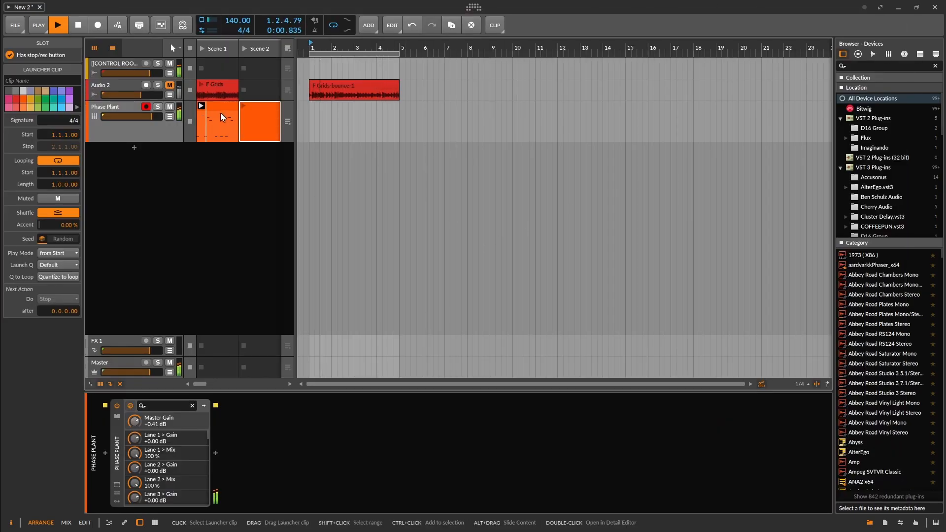
{"action": "left_click", "coordinate": [244, 106]}
{"action": "double_click", "coordinate": [260, 123]}
{"action": "double_click", "coordinate": [176, 453]}
{"action": "left_click_drag", "start_coordinate": [208, 454], "coordinate": [659, 456]}
{"action": "scroll", "coordinate": [383, 473], "scroll_direction": "down", "scroll_amount": 3}
{"action": "left_click_drag", "start_coordinate": [536, 456], "coordinate": [629, 460]}
{"action": "left_click", "coordinate": [139, 523]}
{"action": "left_click", "coordinate": [117, 485]}
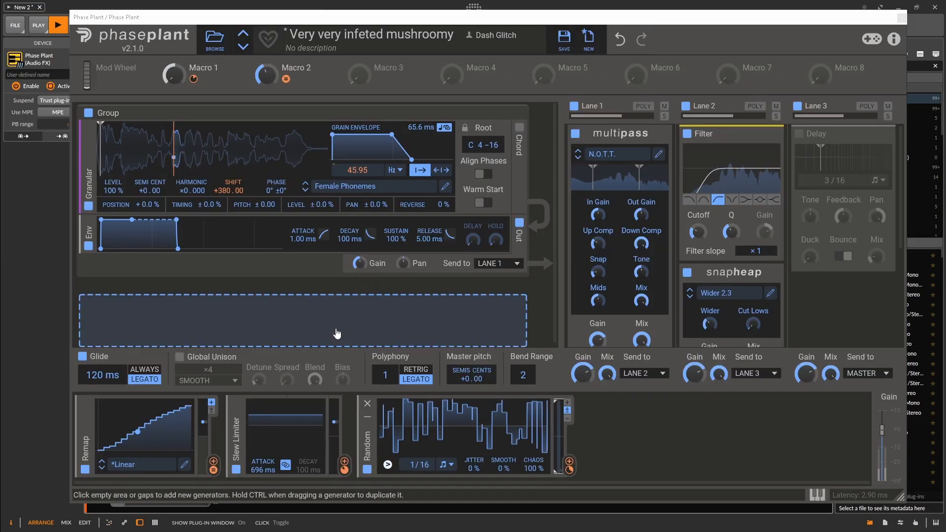
Add two more Random modulators at 1/16 and route them to the Macro 1 and Macro 2 knobs.
{"action": "left_click", "coordinate": [602, 443]}
{"action": "left_click", "coordinate": [604, 442]}
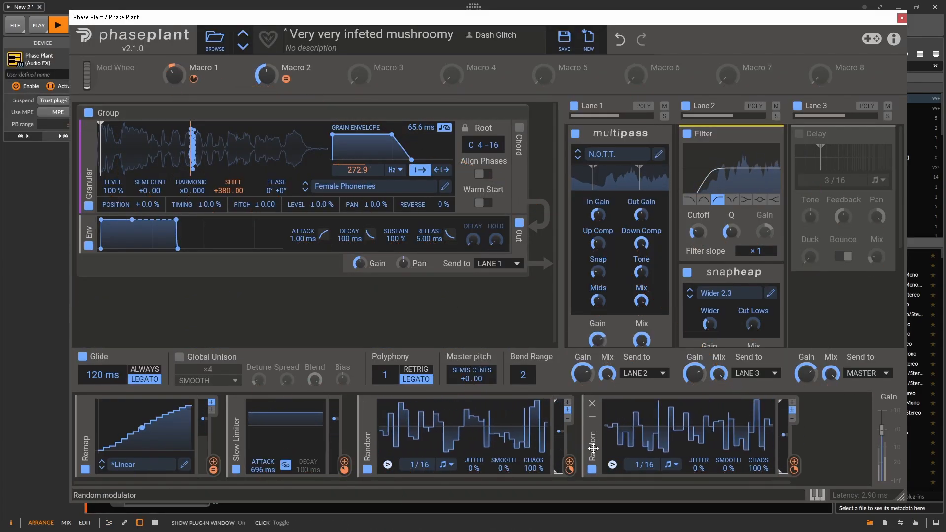
{"action": "left_click_drag", "start_coordinate": [793, 465], "coordinate": [269, 95]}
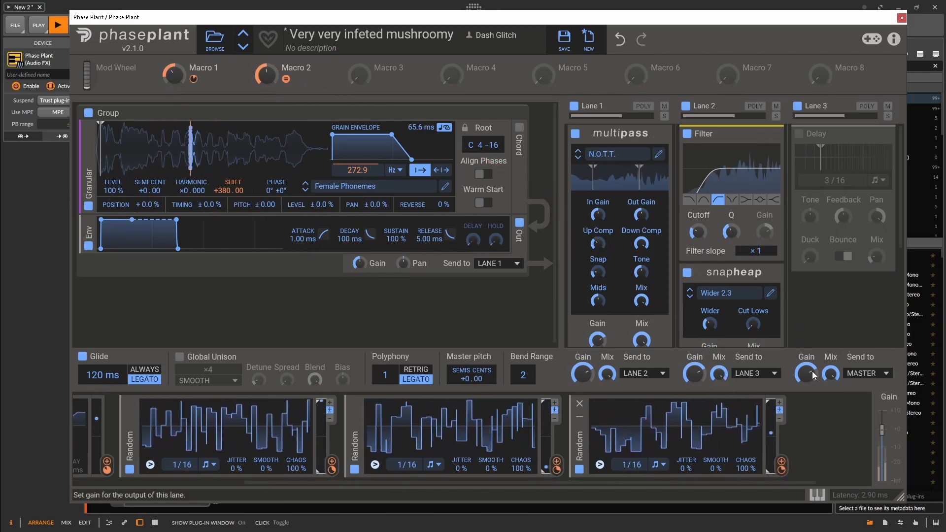
Load the "Boiling Oil" sample from the factory Grains Foley folder into the Granular generator.
{"action": "left_click", "coordinate": [335, 187]}
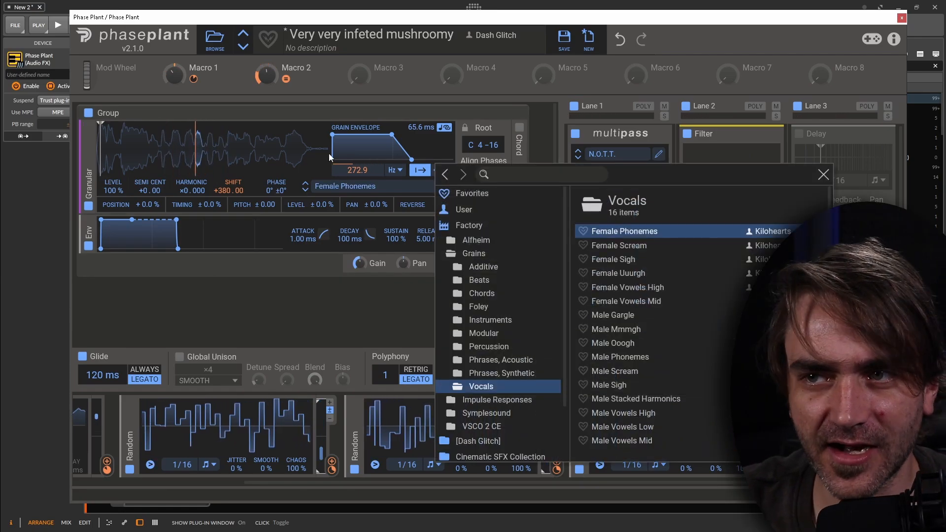
{"action": "left_click", "coordinate": [480, 307]}
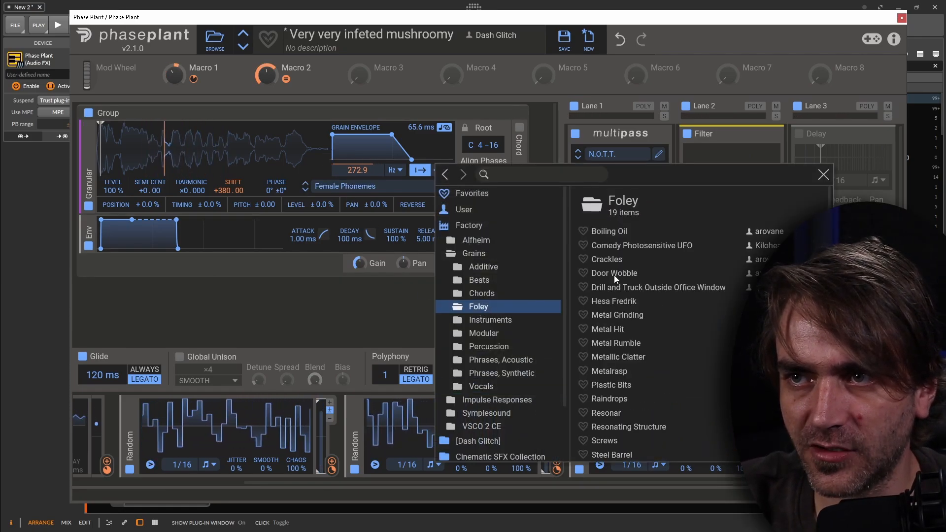
{"action": "double_click", "coordinate": [619, 232]}
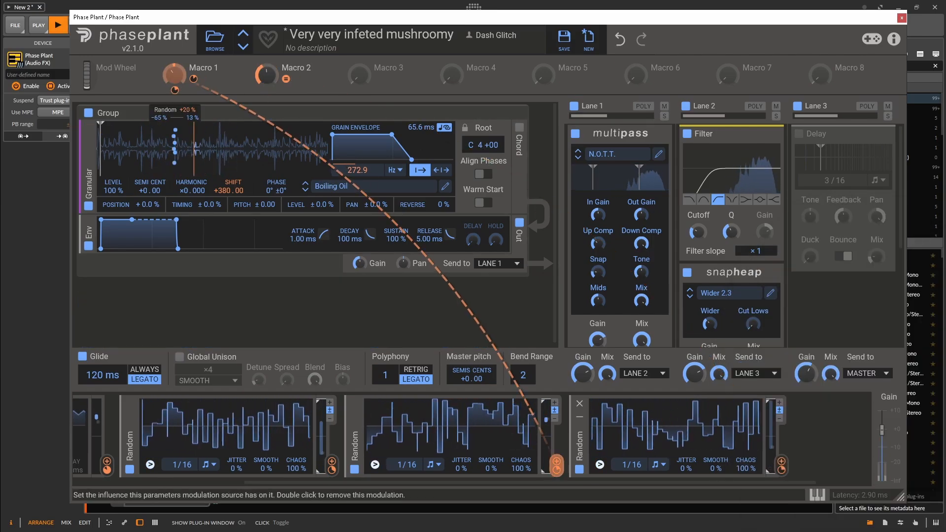
Remove the Slew Limiter, route the Remap directly to the sample's start position, and disconnect Macro 2 from the Remap.
{"action": "left_click_drag", "start_coordinate": [320, 437], "coordinate": [321, 452]}
{"action": "left_click_drag", "start_coordinate": [256, 484], "coordinate": [85, 483]}
{"action": "left_click", "coordinate": [236, 404]}
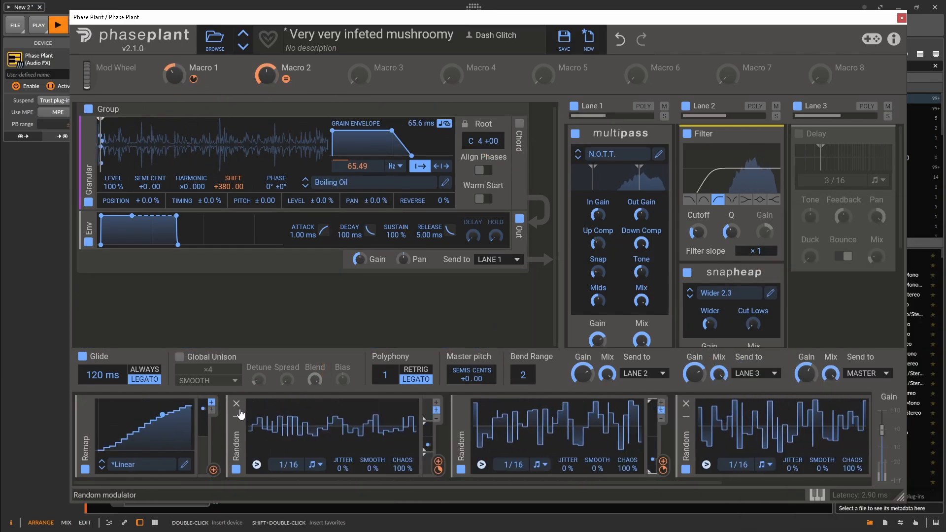
{"action": "left_click_drag", "start_coordinate": [214, 469], "coordinate": [98, 147]}
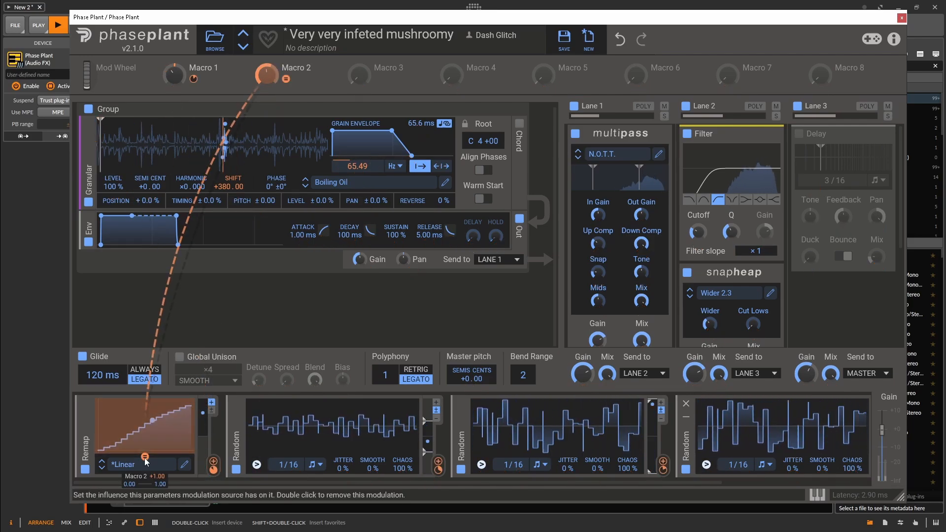
{"action": "double_click", "coordinate": [145, 455]}
Load the "Comedy Photosensitive UFO" sample with a 19.63 Hz grain rate and clear the Random modulation from Macro 2.
{"action": "mouse_move", "coordinate": [357, 166]}
{"action": "left_mouse_down"}
{"action": "mouse_move", "coordinate": [357, 187]}
{"action": "mouse_move", "coordinate": [357, 155]}
{"action": "left_mouse_up"}
{"action": "left_click", "coordinate": [306, 185]}
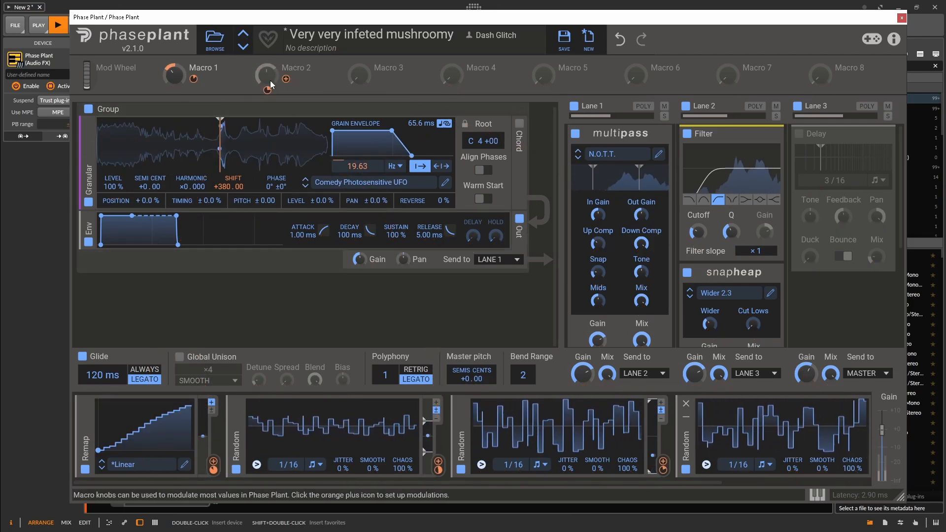
{"action": "double_click", "coordinate": [267, 91]}
{"action": "double_click", "coordinate": [261, 74]}
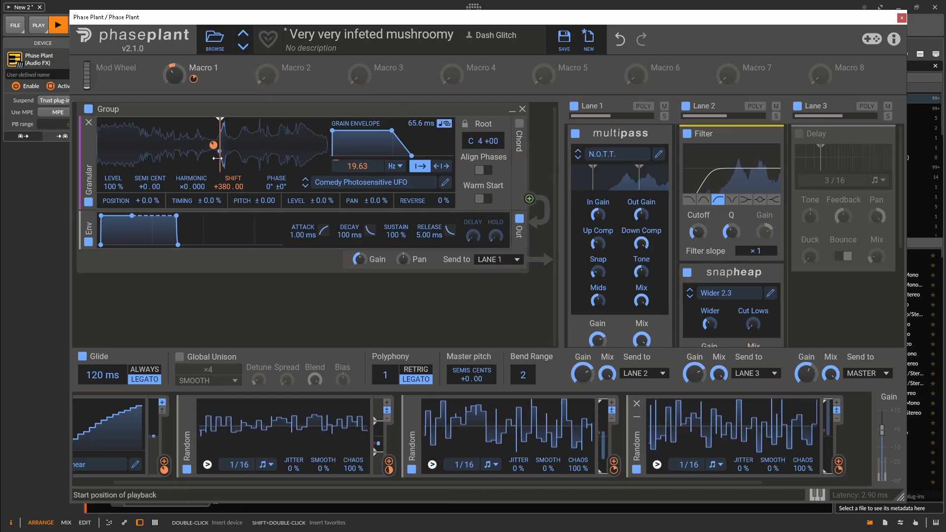
Move the start position earlier, route the Random modulators to it and to each other's rates, and set the grain rate to 9.473 Hz.
{"action": "mouse_move", "coordinate": [217, 158]}
{"action": "left_mouse_down"}
{"action": "mouse_move", "coordinate": [241, 154]}
{"action": "mouse_move", "coordinate": [204, 155]}
{"action": "left_mouse_up"}
{"action": "left_click_drag", "start_coordinate": [838, 461], "coordinate": [205, 147]}
{"action": "left_click_drag", "start_coordinate": [358, 175], "coordinate": [358, 165]}
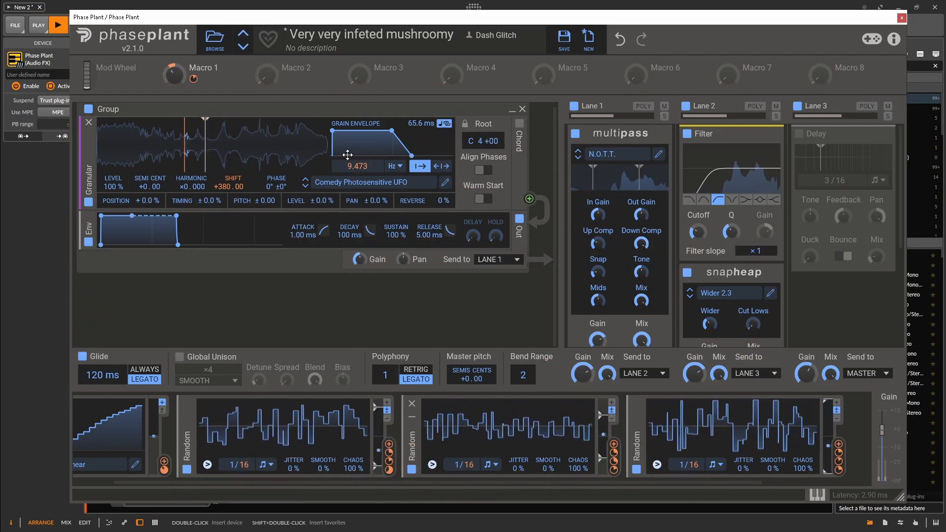
Load the "Door Wobble" sample, move its start position earlier, and scale the outputs of all three Random modulators down to almost zero.
{"action": "left_click", "coordinate": [305, 186]}
{"action": "left_click", "coordinate": [305, 185]}
{"action": "left_click_drag", "start_coordinate": [205, 123], "coordinate": [190, 123]}
{"action": "left_click_drag", "start_coordinate": [378, 431], "coordinate": [376, 527]}
{"action": "left_click_drag", "start_coordinate": [603, 431], "coordinate": [603, 522]}
{"action": "left_click_drag", "start_coordinate": [827, 431], "coordinate": [827, 522]}
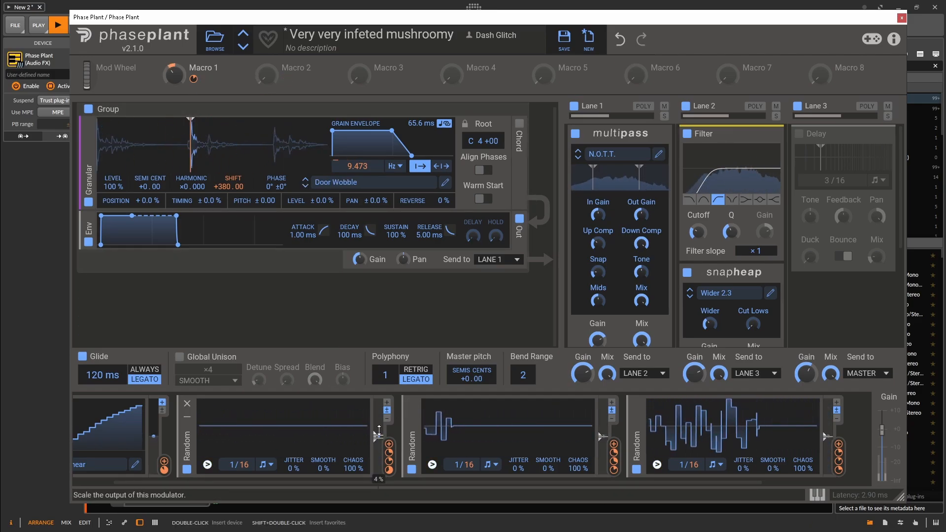
Restore the first Random's full output scale, set the grain rate to 60.28 Hz, and load the "Metal Grinding" sample.
{"action": "double_click", "coordinate": [379, 432]}
{"action": "double_click", "coordinate": [186, 138]}
{"action": "scroll", "coordinate": [186, 143], "scroll_direction": "up", "scroll_amount": 1}
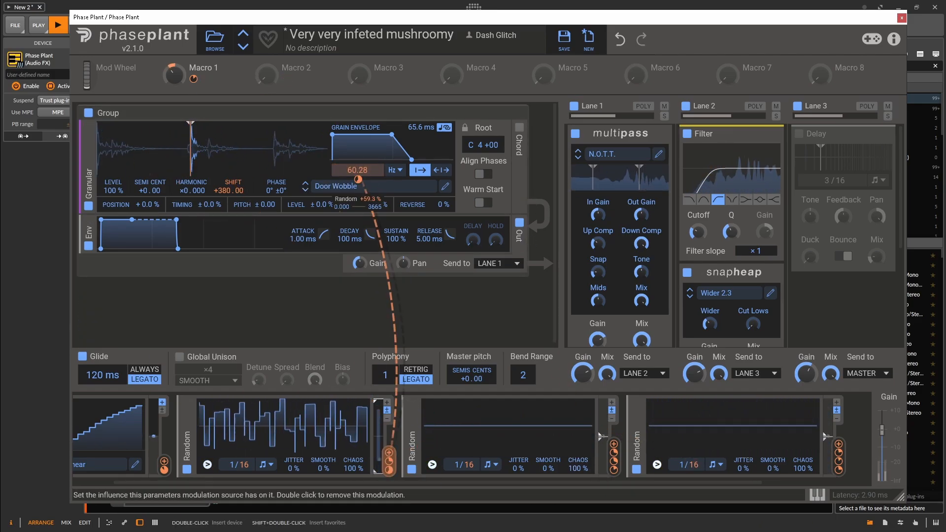
{"action": "left_click", "coordinate": [305, 190]}
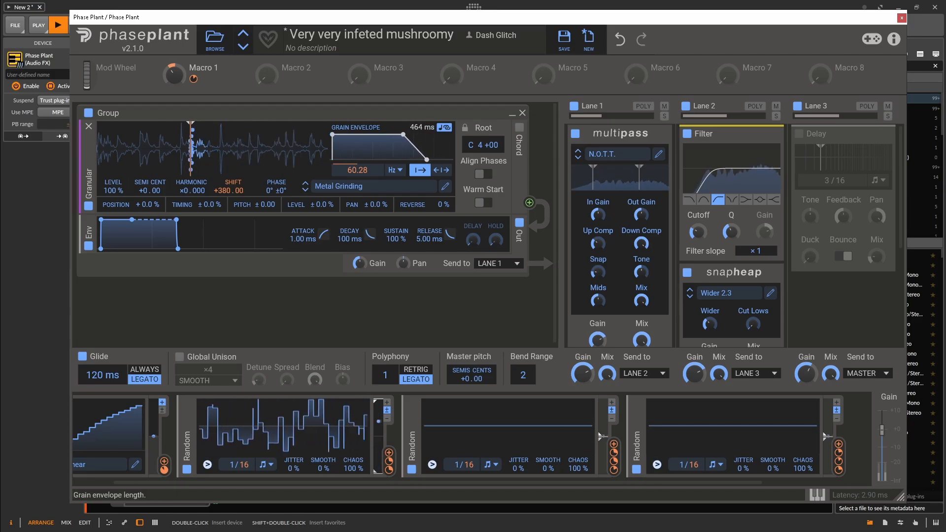
Raise the second and third Randoms' output scales, set a modulated 5.45 ms grain length, and remove the modulation from all three Random rates.
{"action": "left_click_drag", "start_coordinate": [602, 436], "coordinate": [601, 421]}
{"action": "left_click_drag", "start_coordinate": [827, 436], "coordinate": [826, 415]}
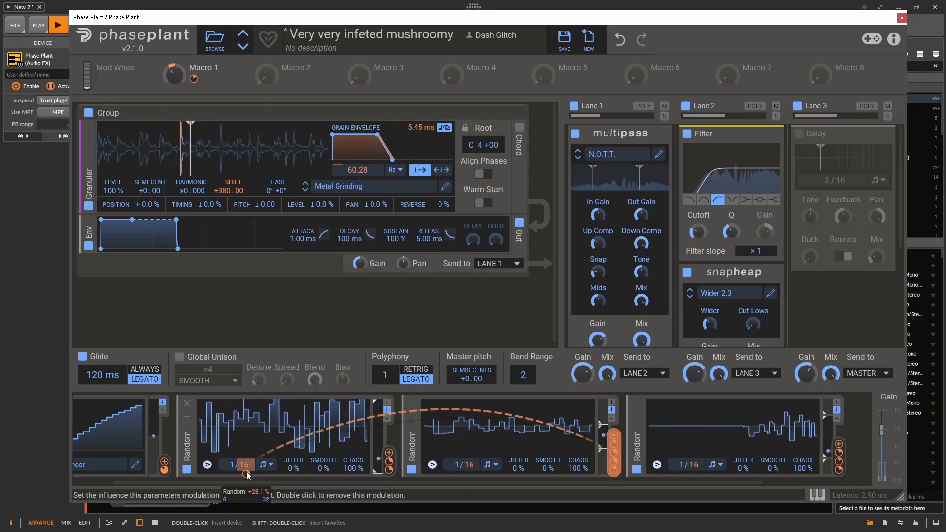
{"action": "double_click", "coordinate": [243, 464]}
{"action": "double_click", "coordinate": [467, 464]}
{"action": "double_click", "coordinate": [692, 464]}
Enable the Delay in Lane 3 and save the patch as "Very very glitchy".
{"action": "left_click", "coordinate": [799, 134]}
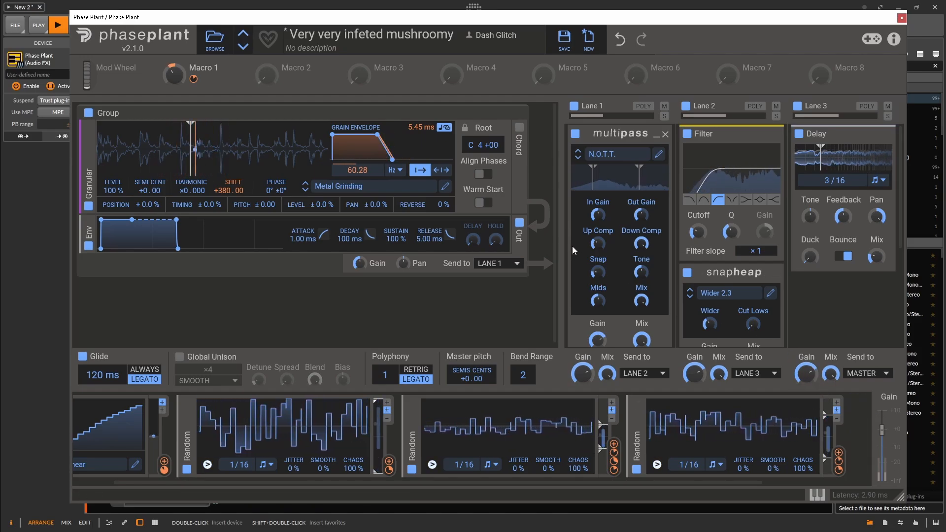
{"action": "left_click", "coordinate": [567, 39]}
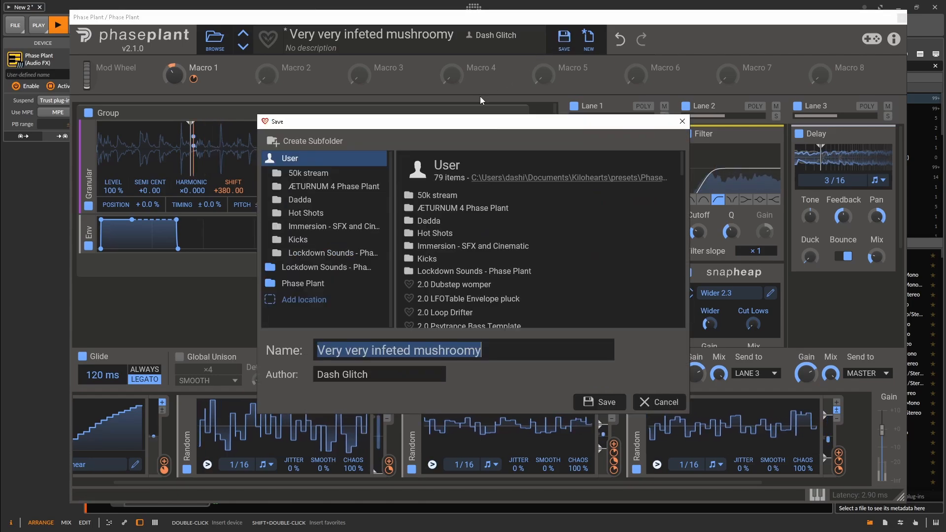
{"action": "left_click_drag", "start_coordinate": [371, 350], "coordinate": [485, 353]}
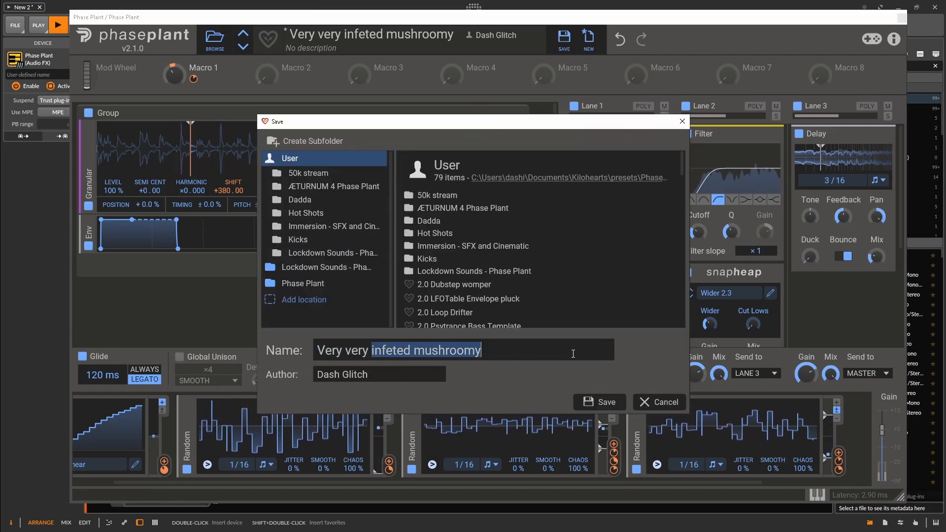
{"action": "type", "text": "glitchy"}
{"action": "key", "text": "Return"}
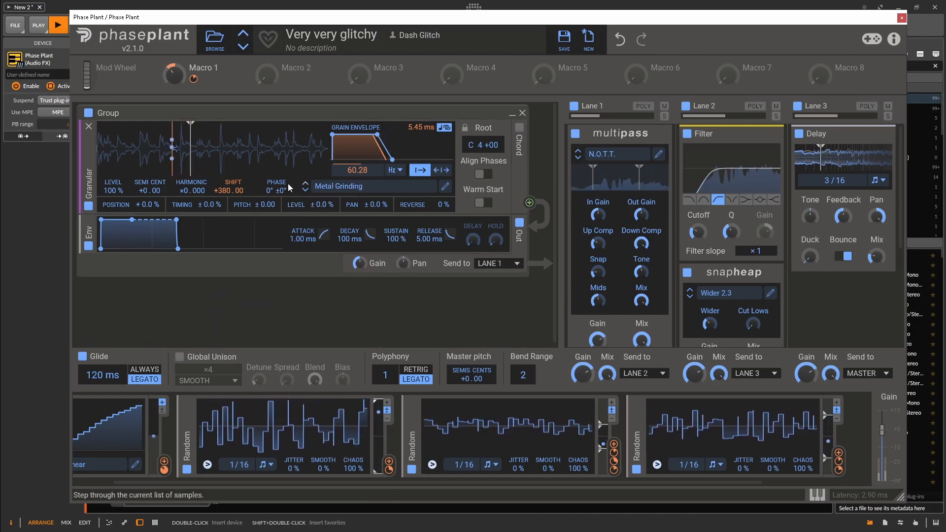
Audition the following foley samples one by one in the Granular generator until "Resonating Structure" is loaded.
{"action": "left_click", "coordinate": [305, 190]}
{"action": "left_click", "coordinate": [305, 190]}
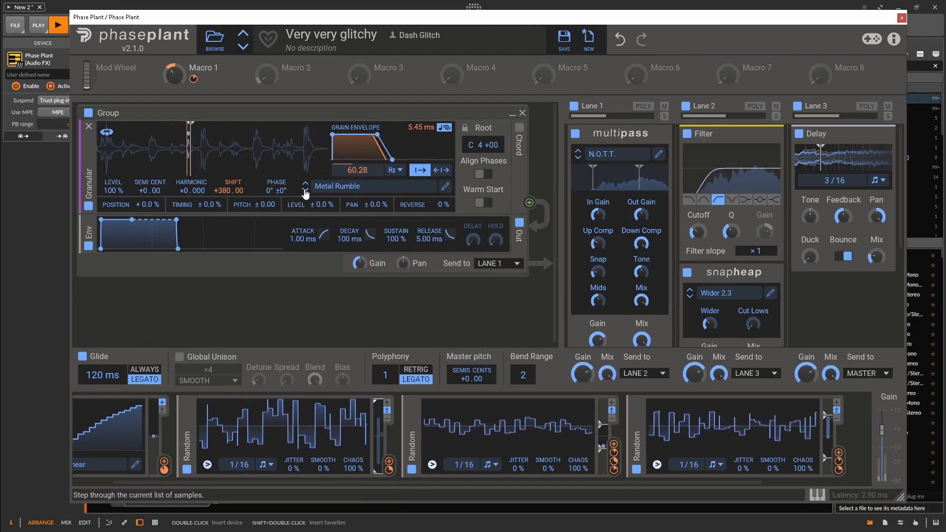
{"action": "left_click", "coordinate": [305, 190]}
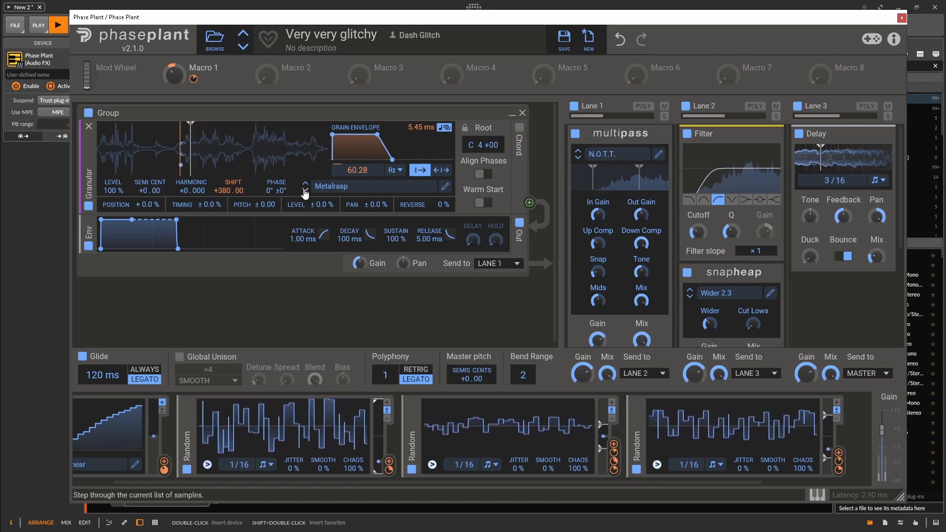
{"action": "left_click", "coordinate": [306, 190]}
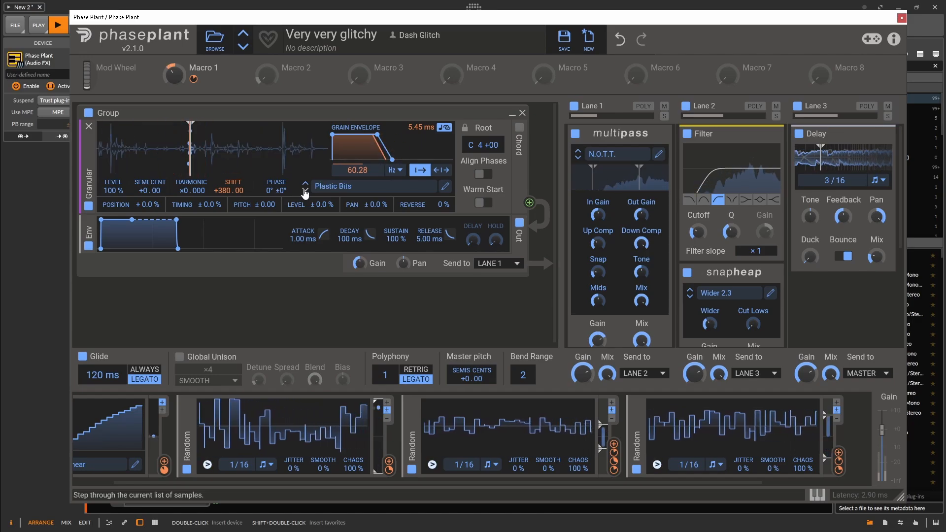
{"action": "left_click", "coordinate": [305, 190]}
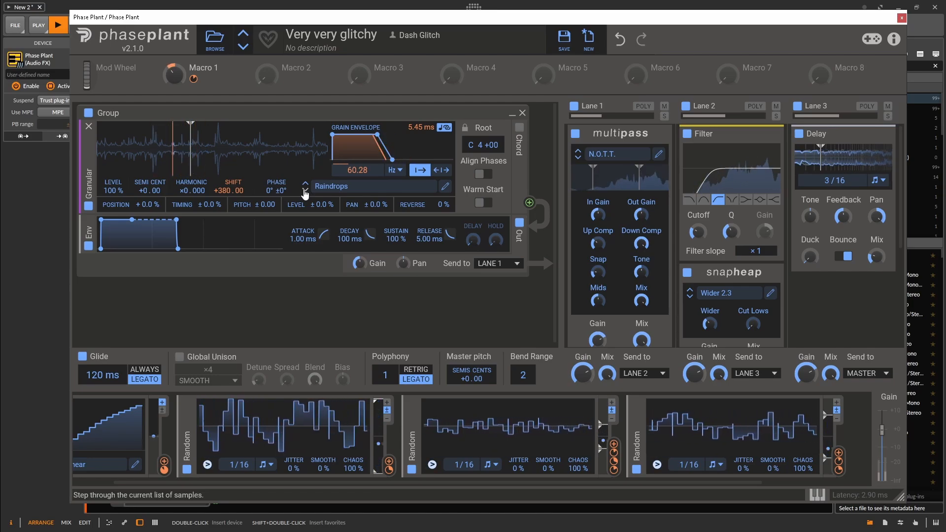
{"action": "left_click", "coordinate": [306, 190]}
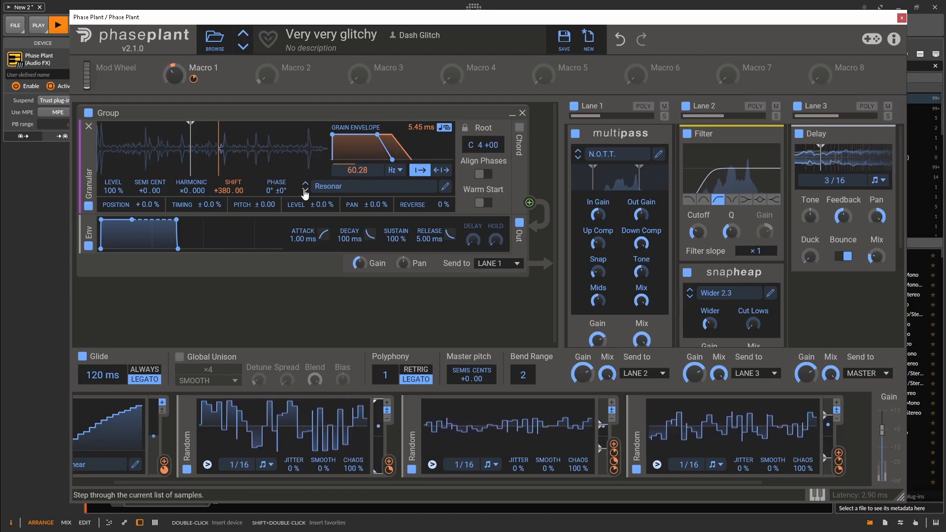
{"action": "left_click", "coordinate": [305, 191]}
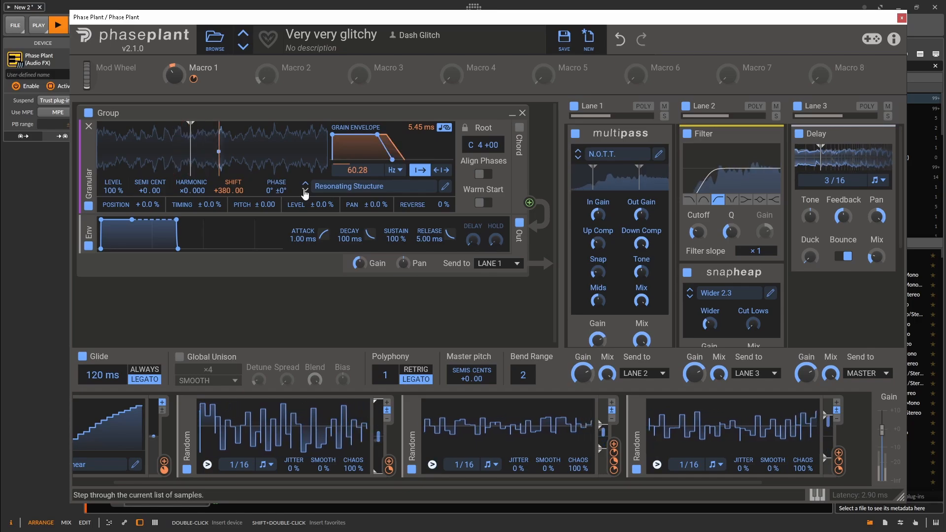
Set the Granular generator's Shift to +4638 Hz and assign Macro 2 to it with a depth of -85.9%.
{"action": "left_click_drag", "start_coordinate": [220, 192], "coordinate": [220, 195]}
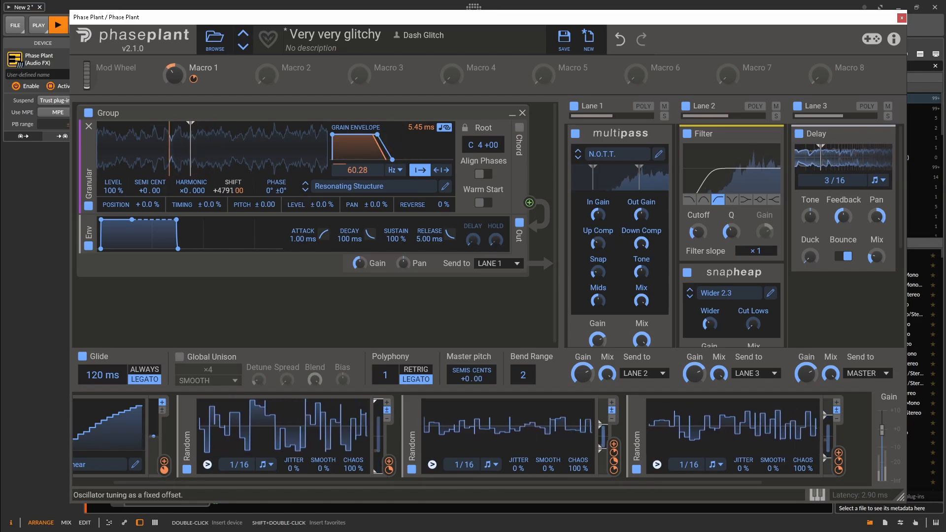
{"action": "left_click", "coordinate": [285, 79]}
{"action": "left_click", "coordinate": [233, 199]}
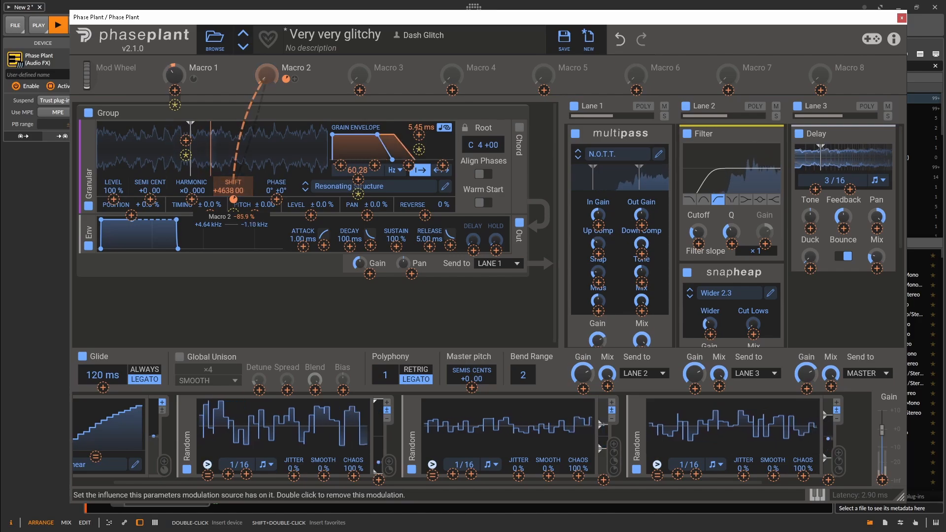
Sweep Macro 2 to audition the Shift modulation and switch the Granular generator to the "Boiling Oil" sample.
{"action": "left_click_drag", "start_coordinate": [267, 78], "coordinate": [267, 70]}
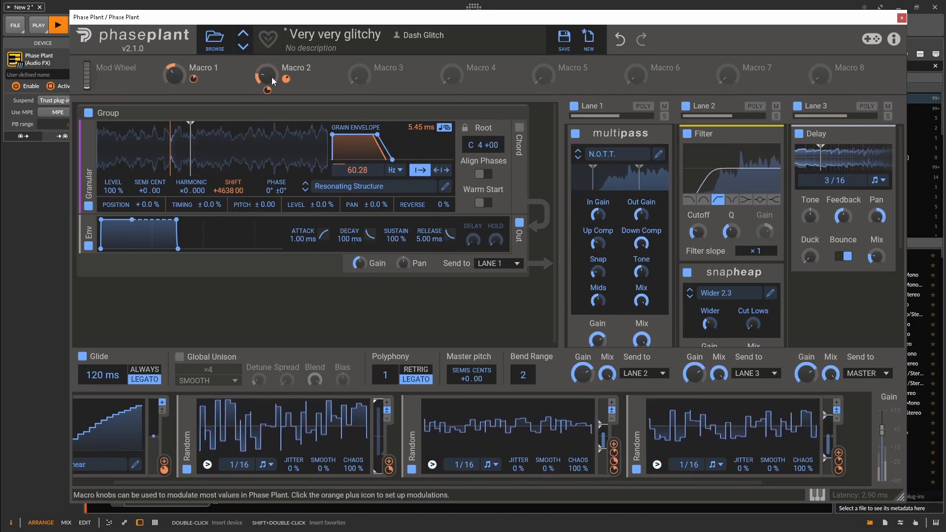
{"action": "left_click_drag", "start_coordinate": [266, 70], "coordinate": [271, 80]}
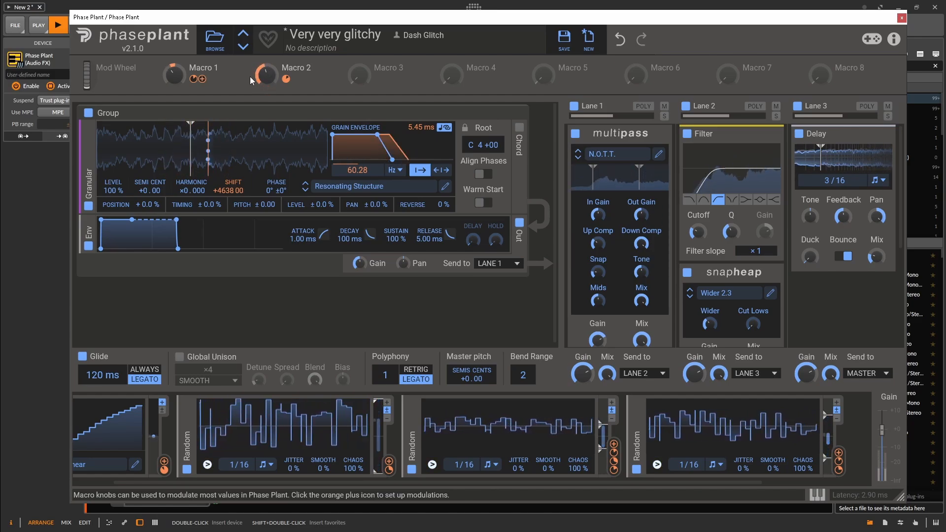
{"action": "left_click", "coordinate": [306, 190]}
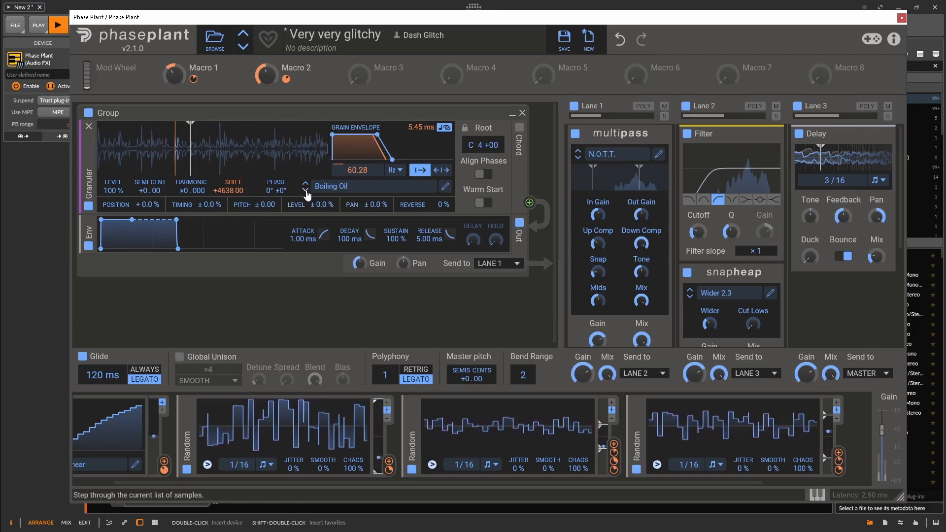